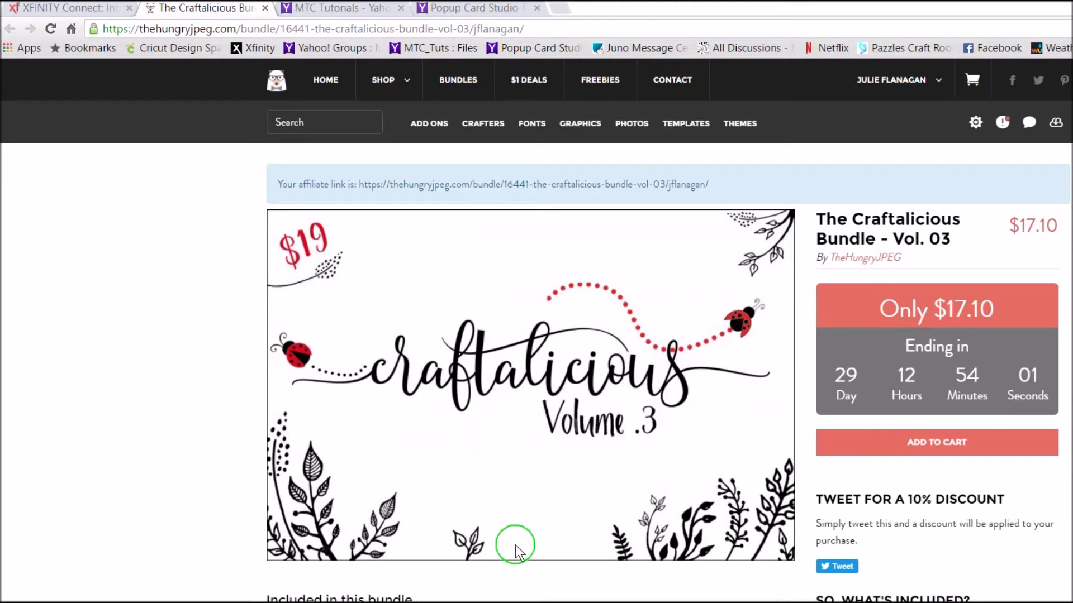
Step: Switch to Make The Cut!, start an SVG import and go up to the craftalicious_bundle_vol_03 folder
left_click(492, 600)
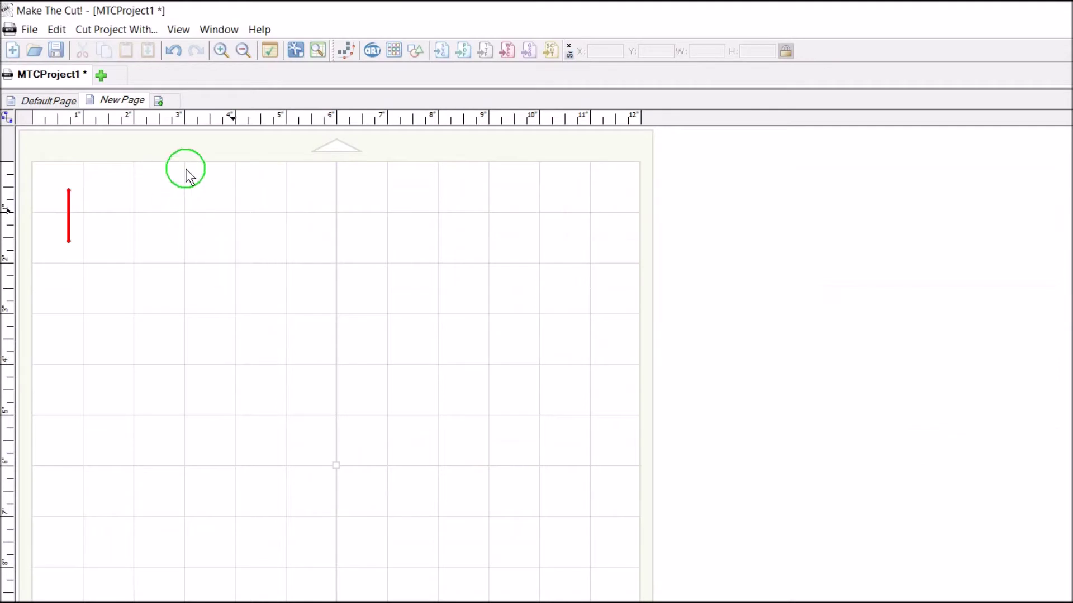
left_click(352, 47)
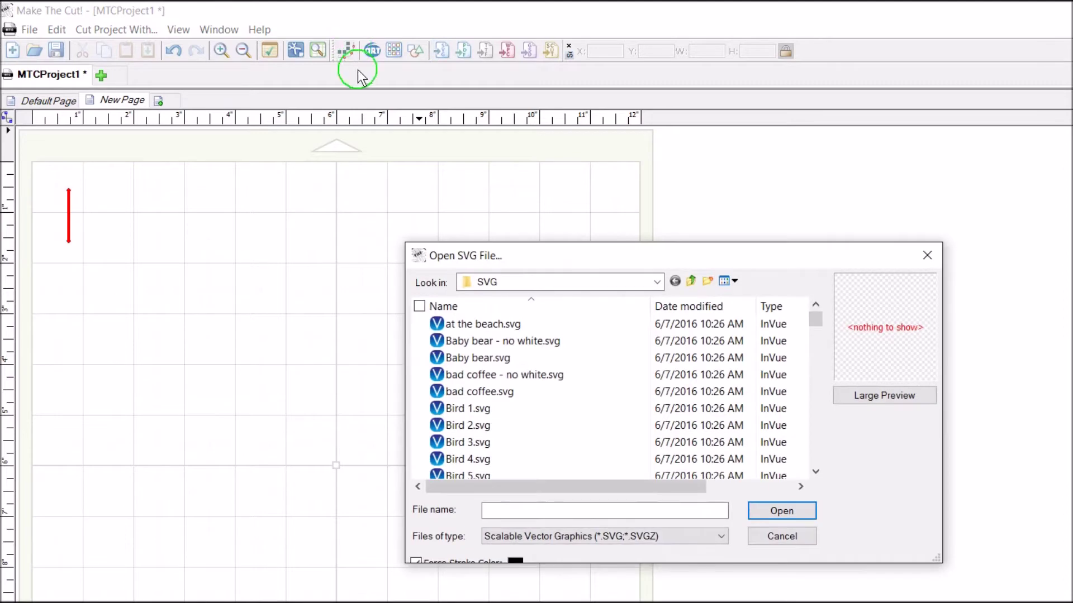
left_click(691, 281)
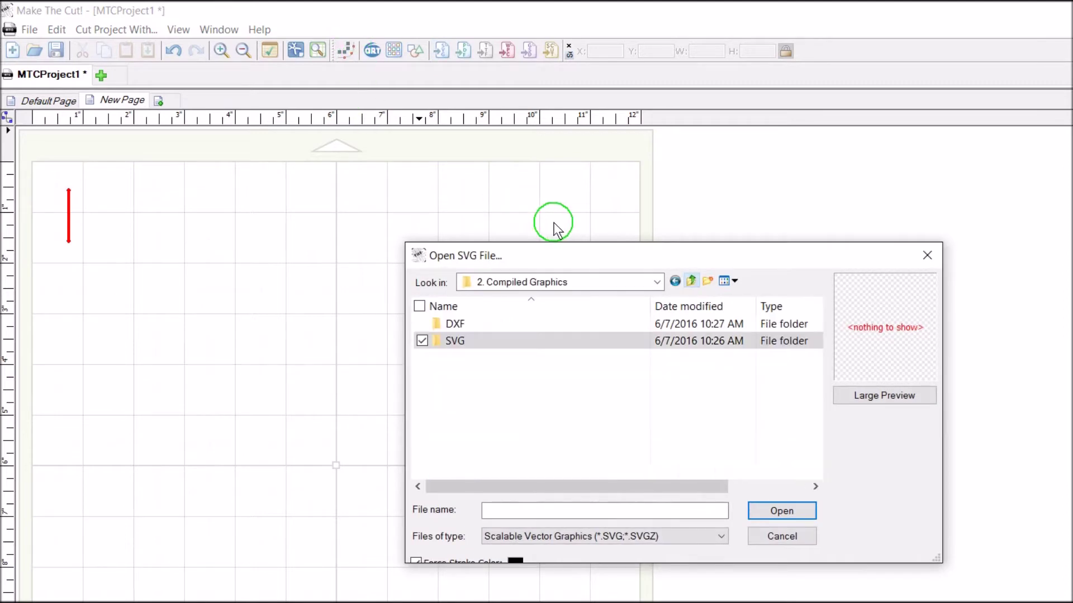
key("BackSpace")
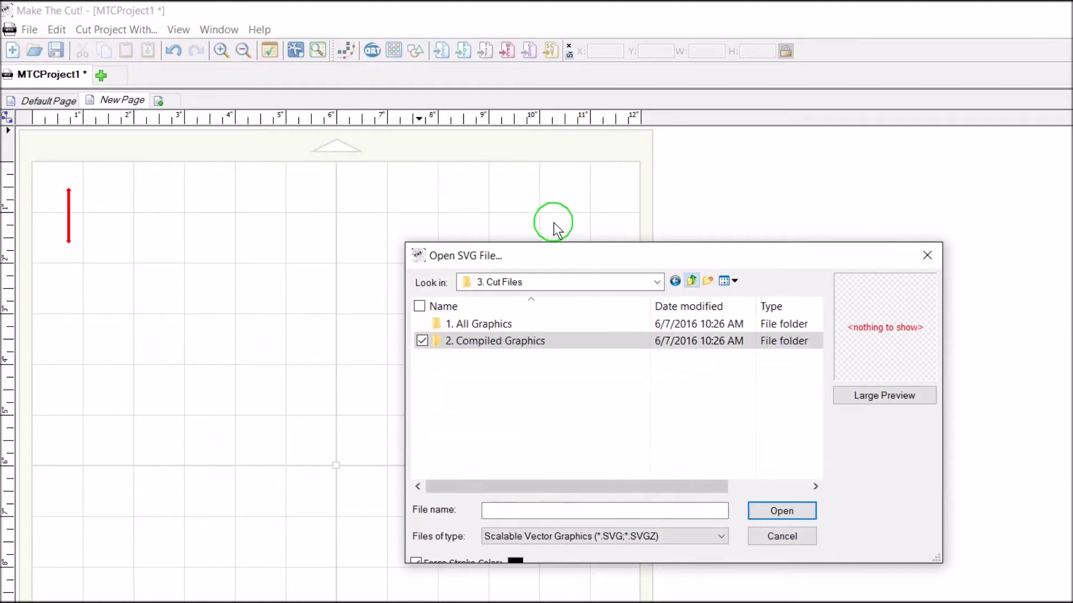
key("BackSpace")
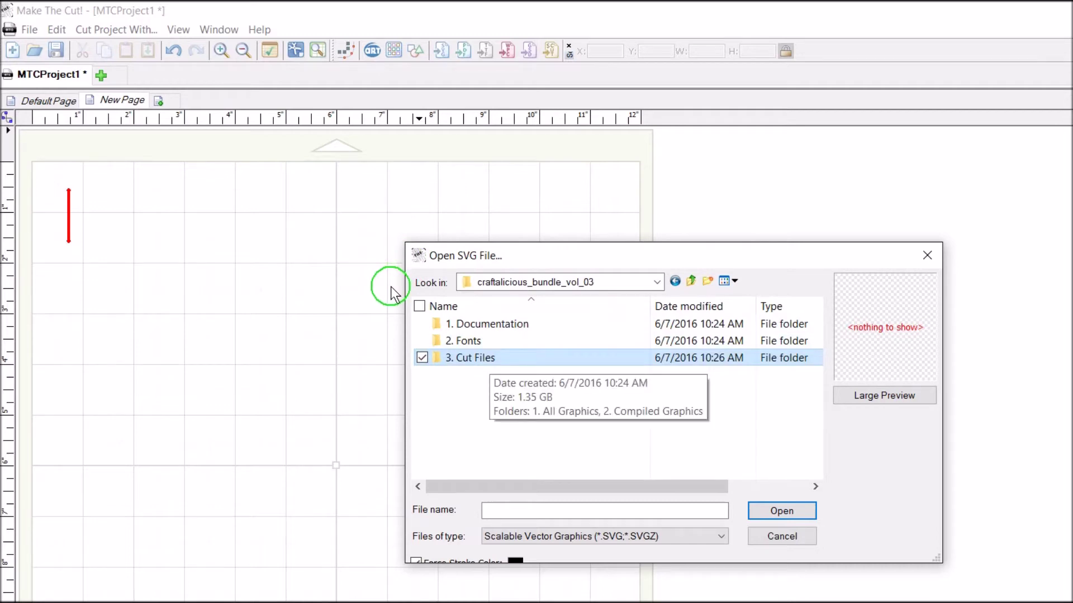
Step: Open the 3. Cut Files folder and its 2. Compiled Graphics subfolder
key("Return")
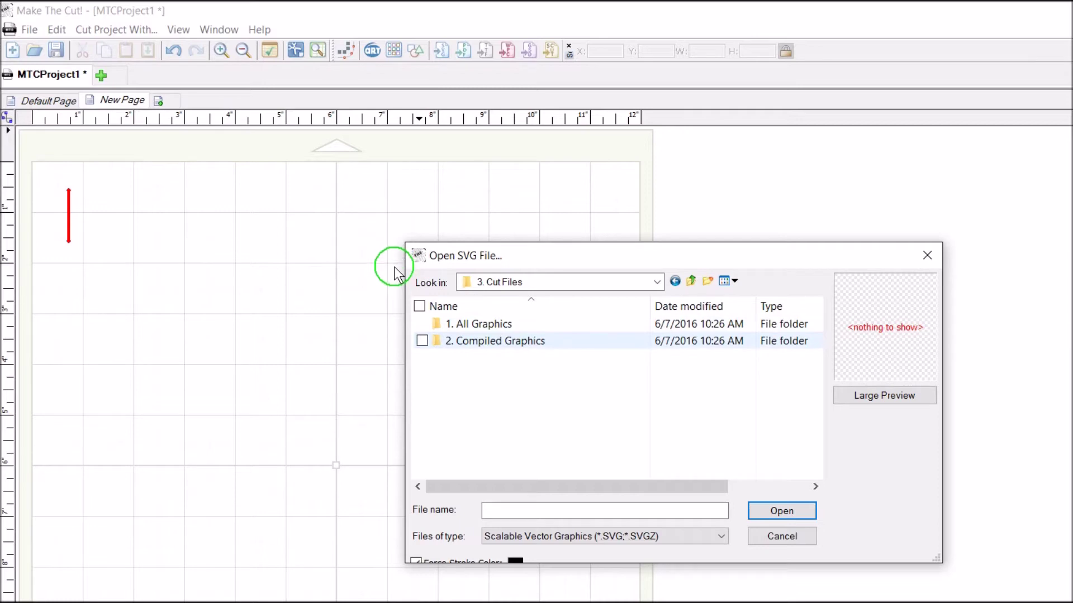
left_click(492, 325)
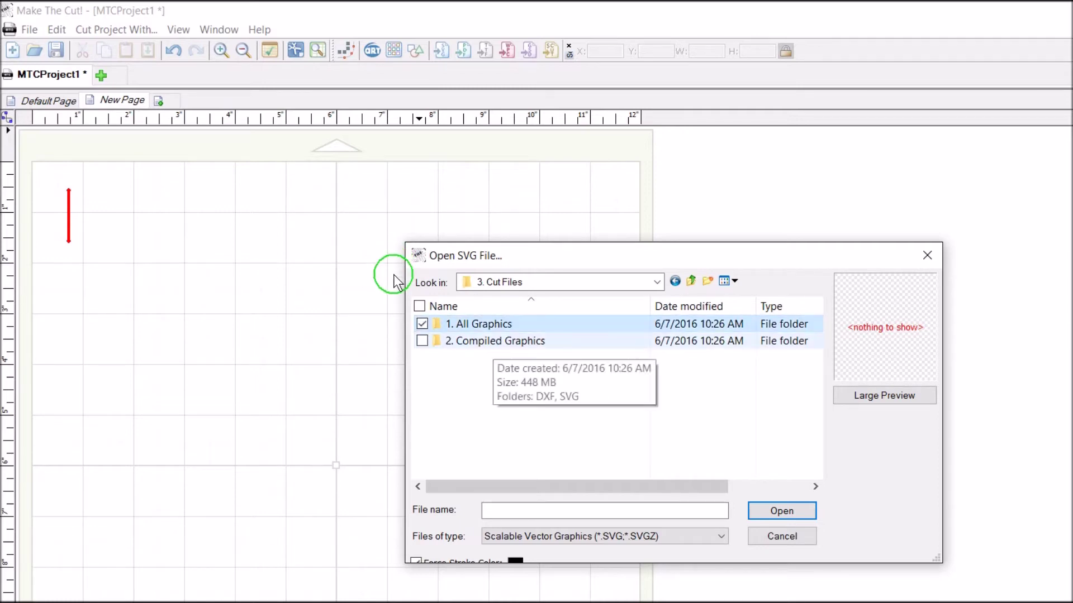
key("Down")
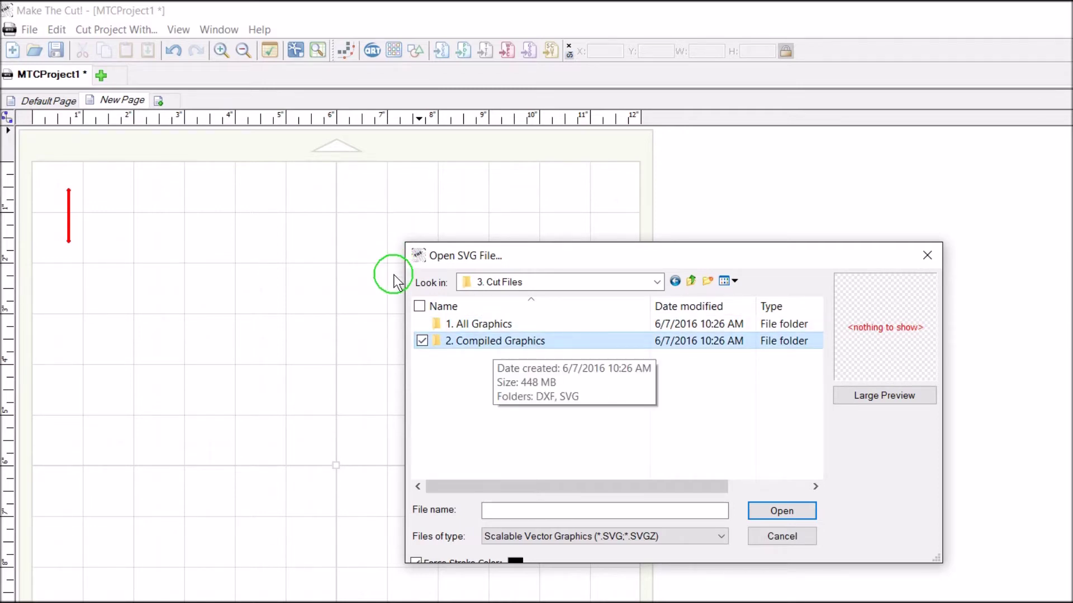
key("Return")
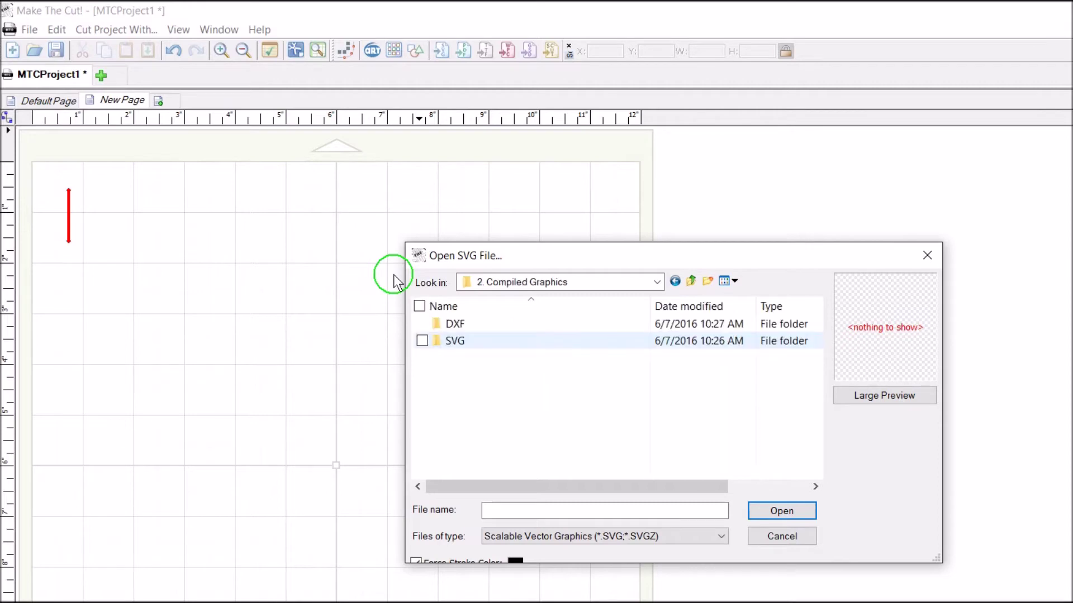
Step: Open the SVG folder inside 2. Compiled Graphics
key("Up")
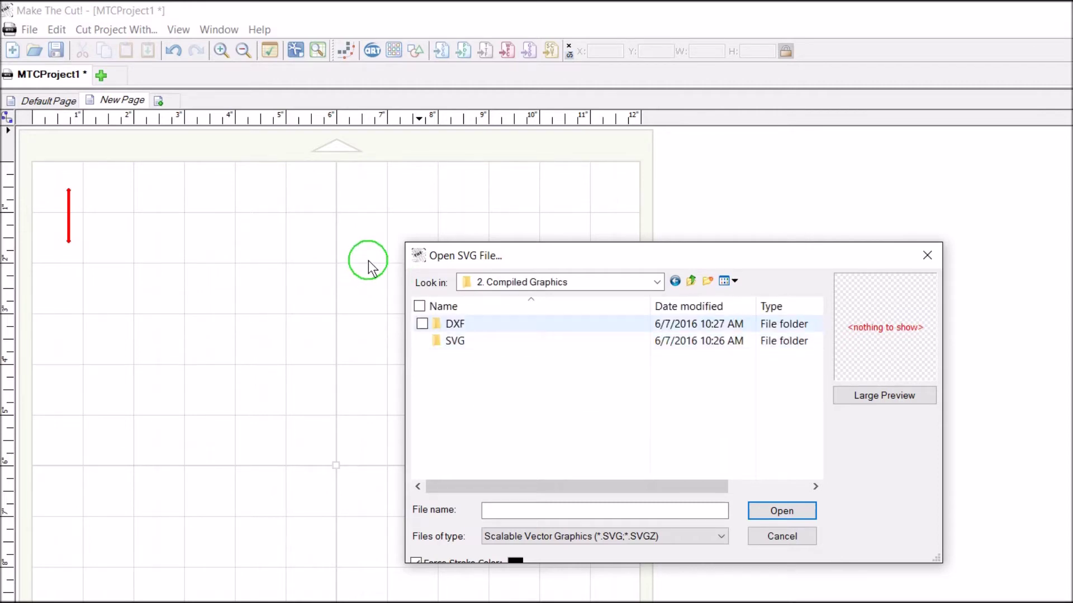
key("Down")
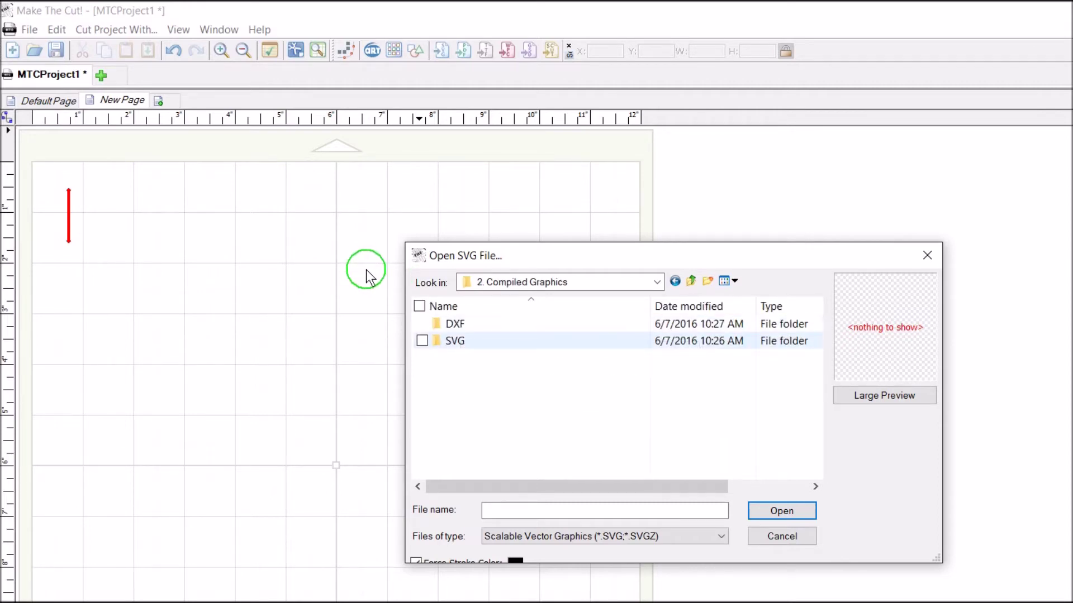
key("Up")
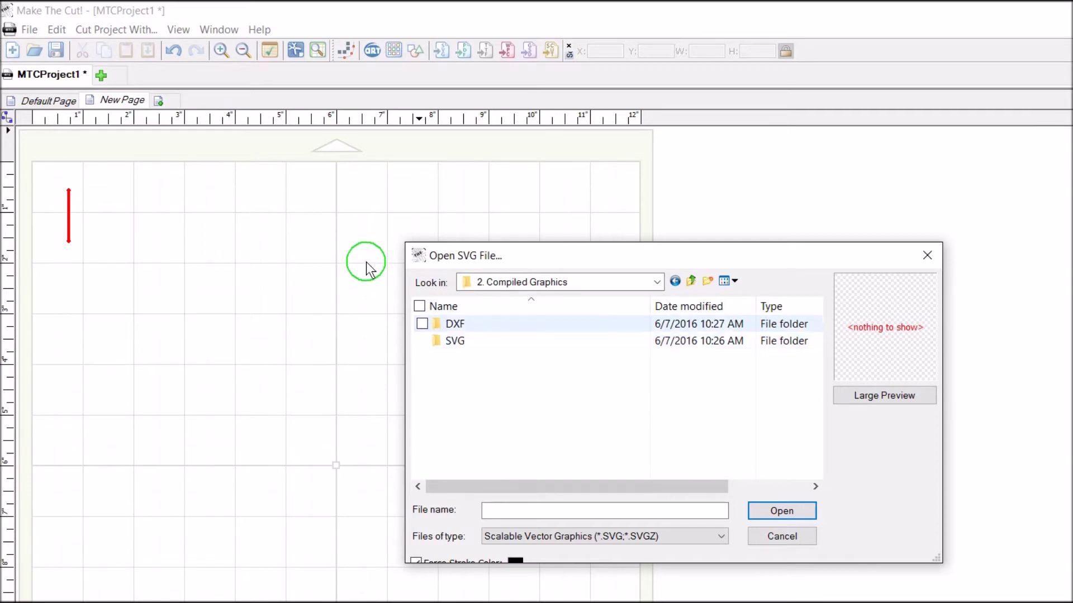
key("Down")
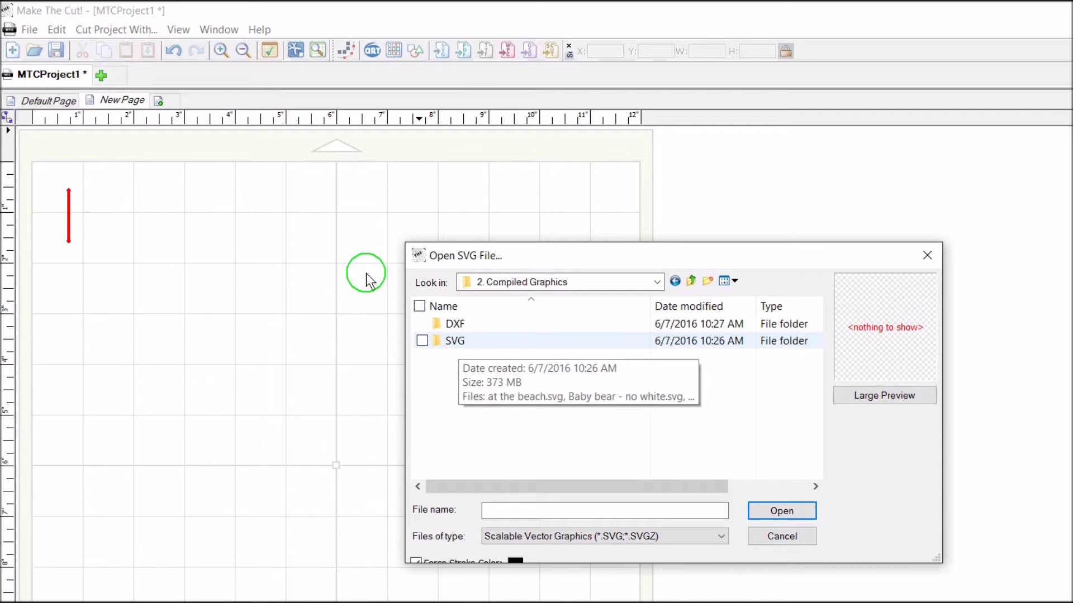
left_click(458, 341)
left_click(458, 341)
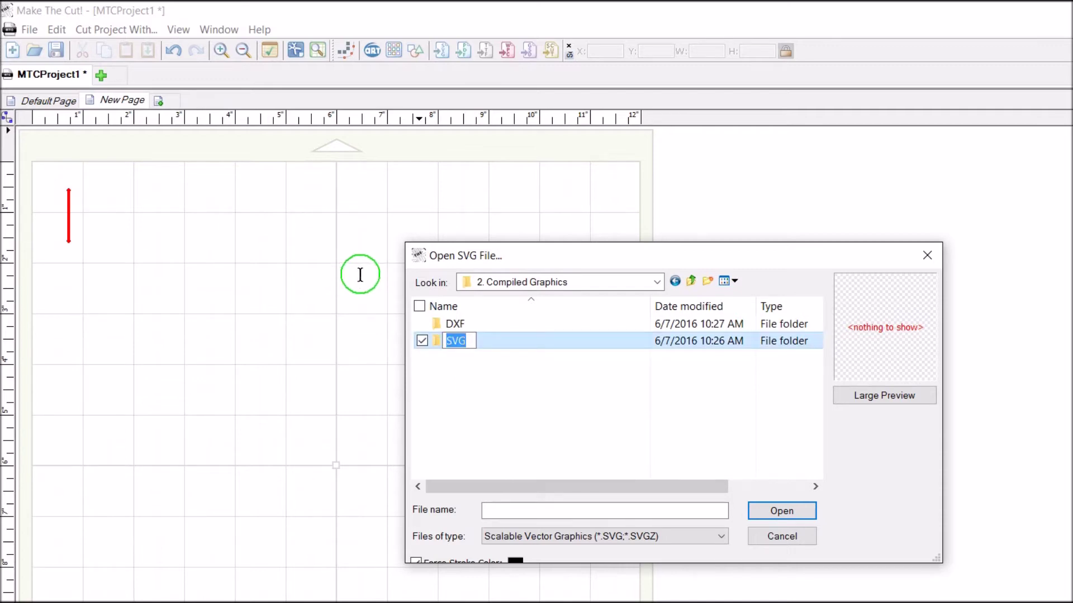
key("Escape")
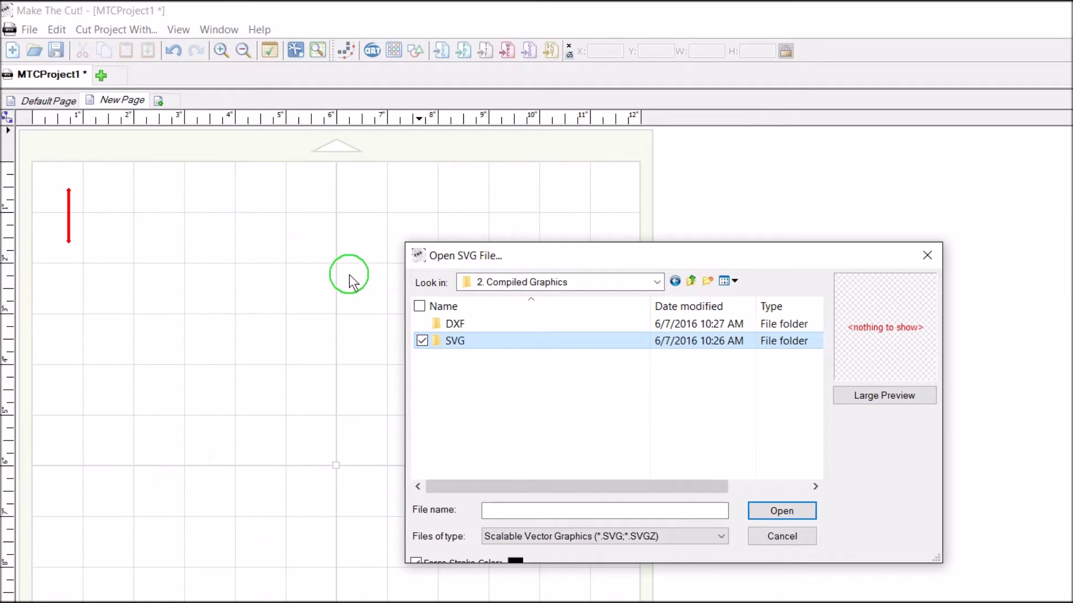
key("Return")
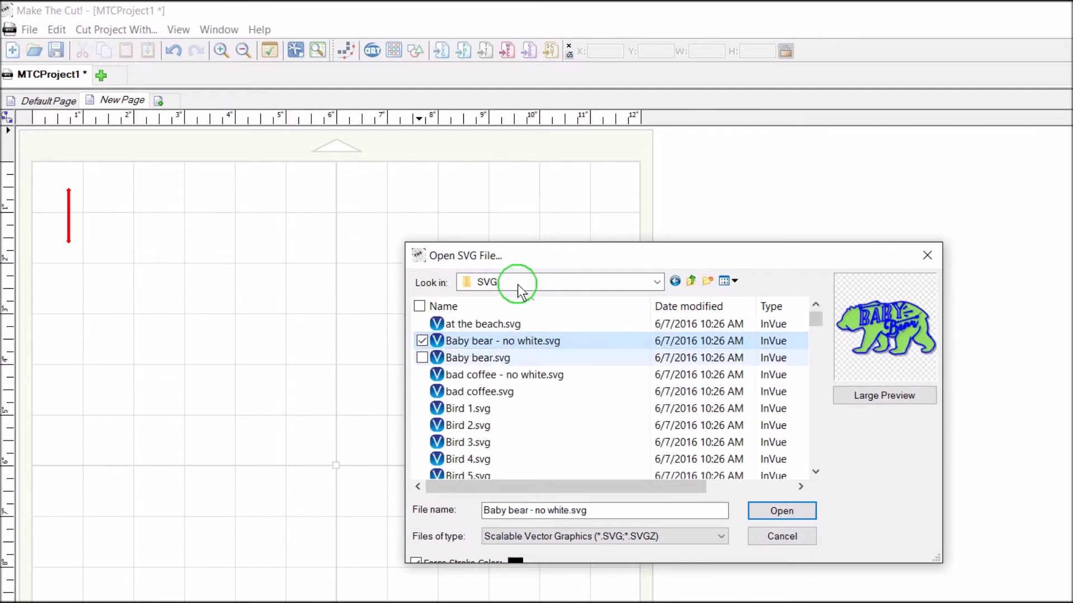
Step: Browse the SVG folder's file list to find the Laurel graphics
scroll(644, 314, "down", 10)
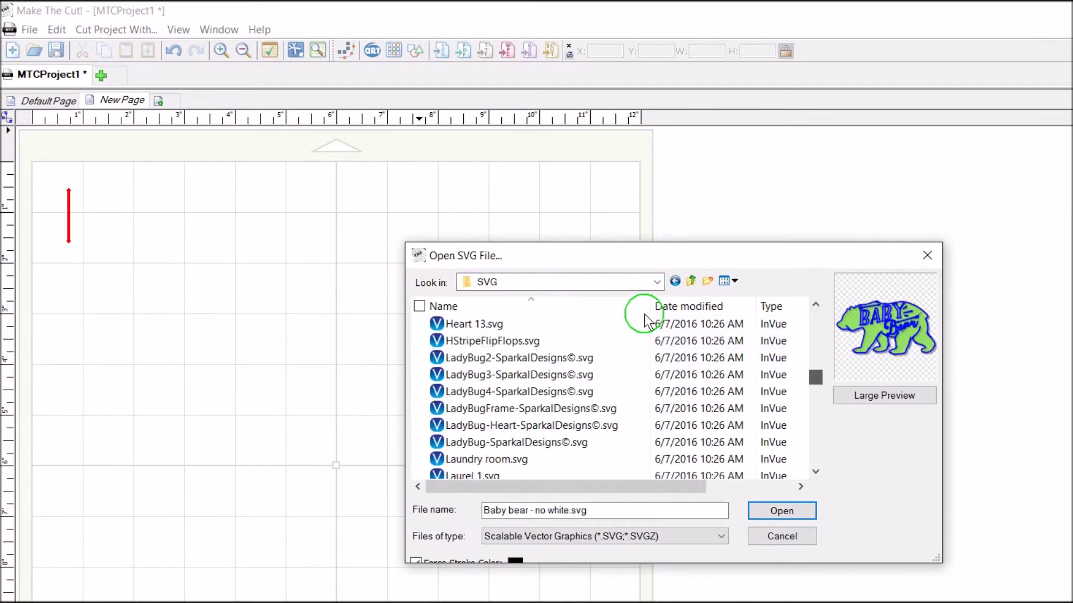
scroll(644, 314, "down", 20)
scroll(639, 363, "up", 15)
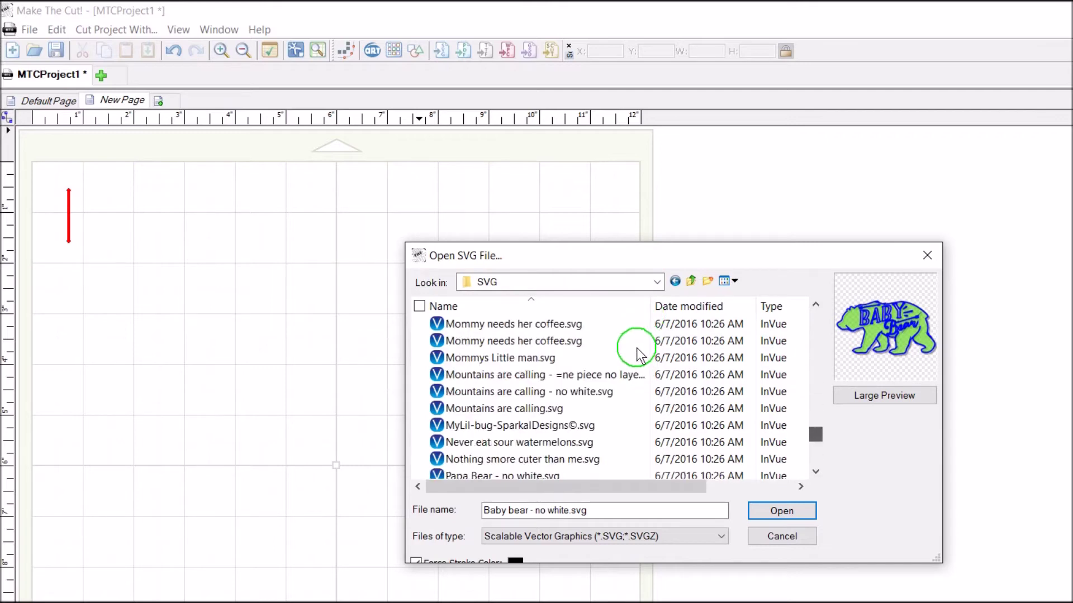
scroll(637, 352, "up", 10)
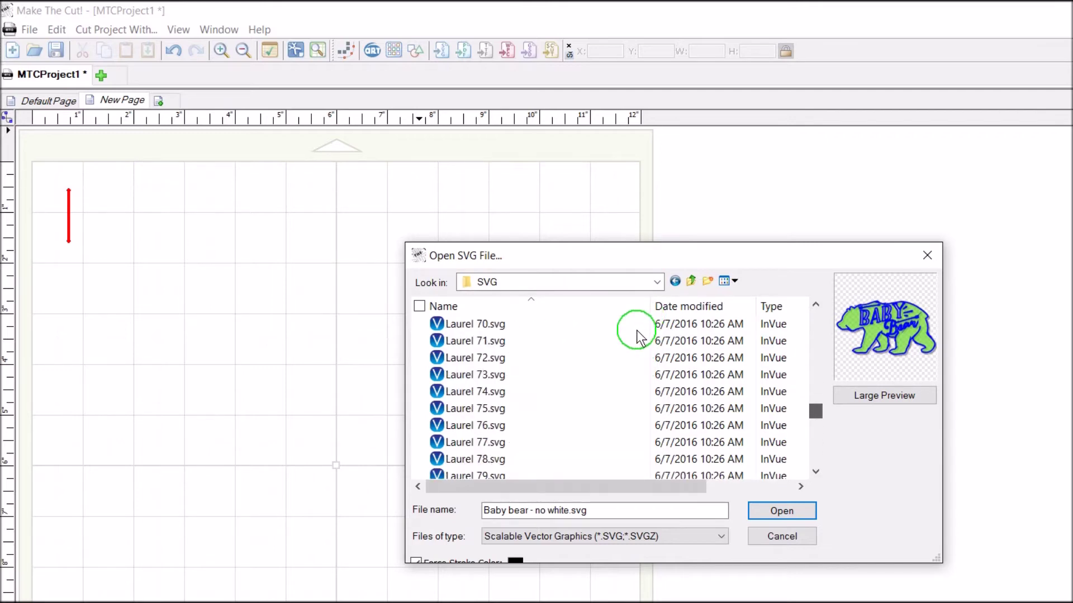
scroll(637, 330, "up", 15)
scroll(637, 320, "up", 11)
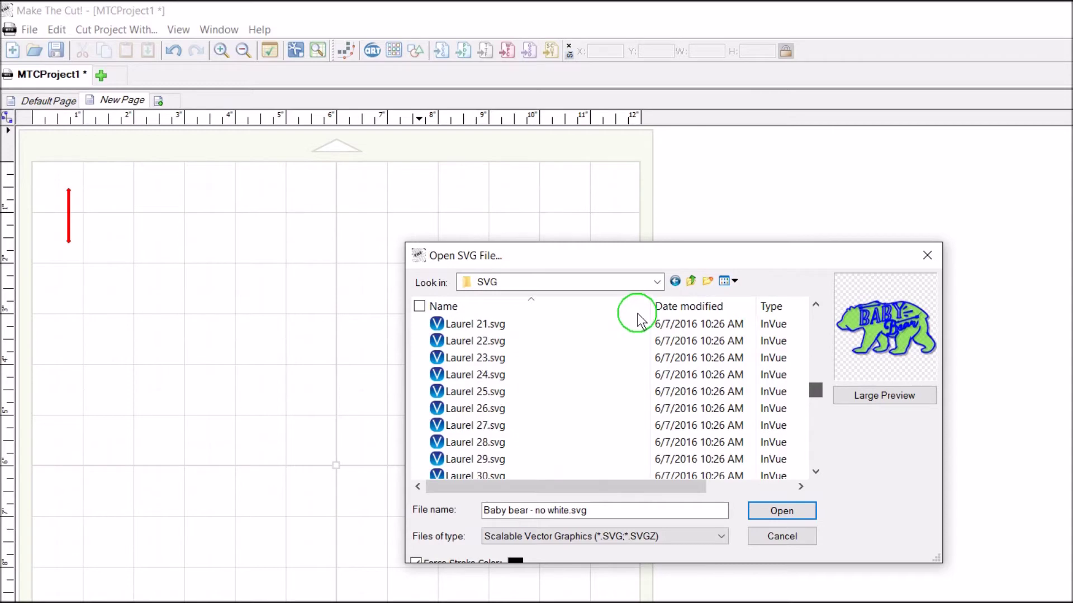
scroll(640, 312, "down", 1)
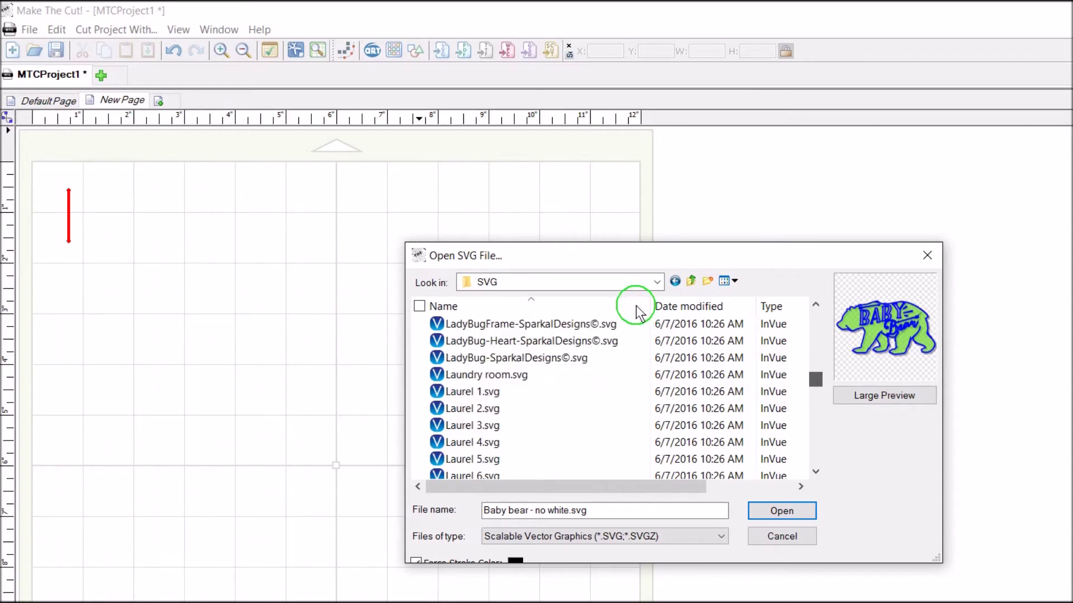
scroll(634, 306, "down", 1)
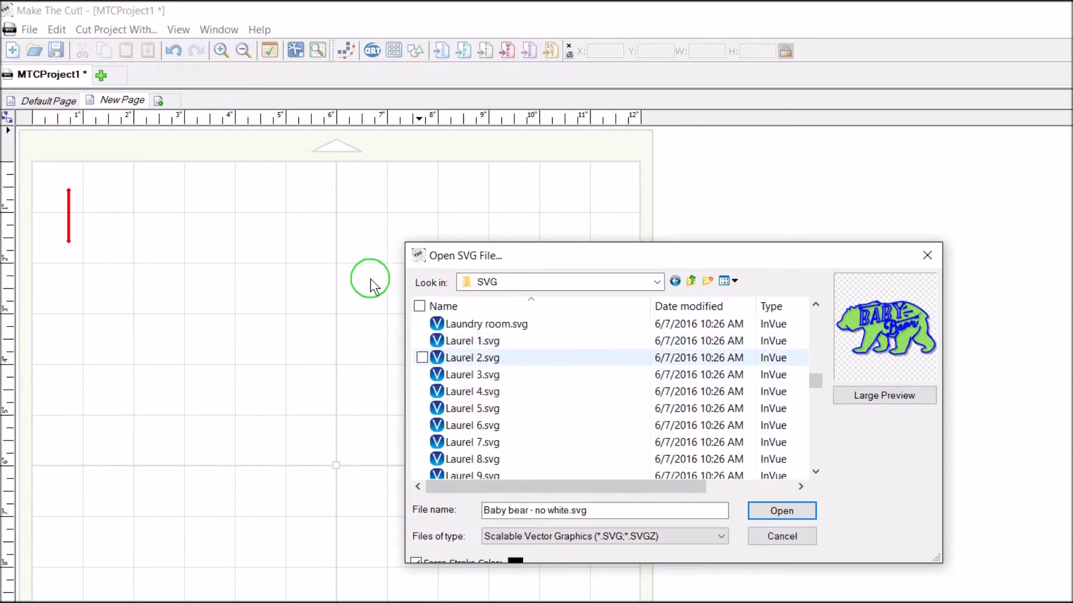
Step: Preview the Laurel designs one after another, from Laurel 1.svg through Laurel 26.svg
left_click(464, 343)
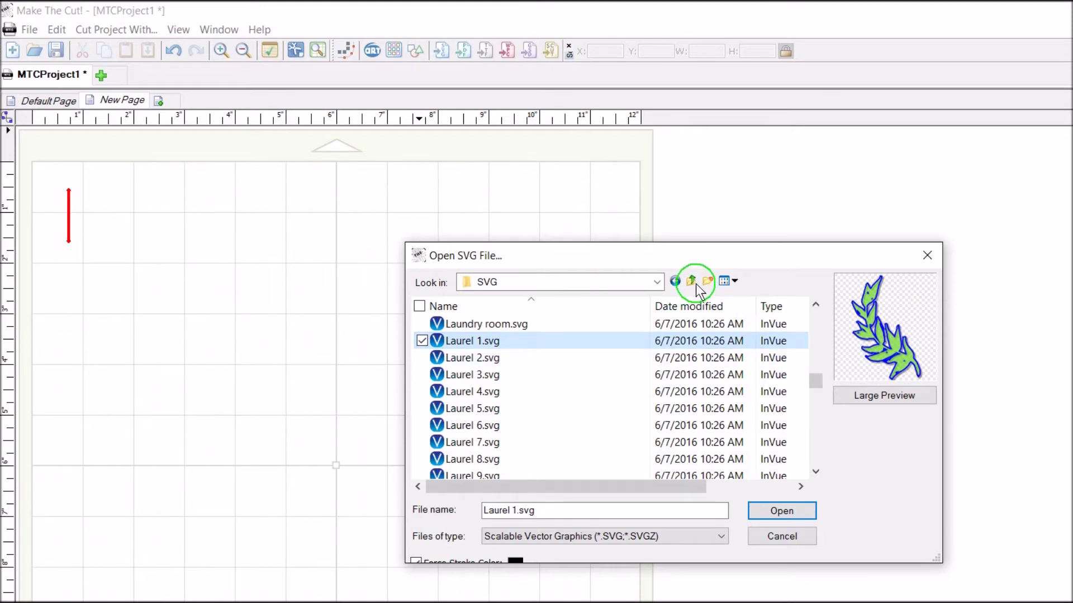
key("Down")
key("Down")
key("Down")
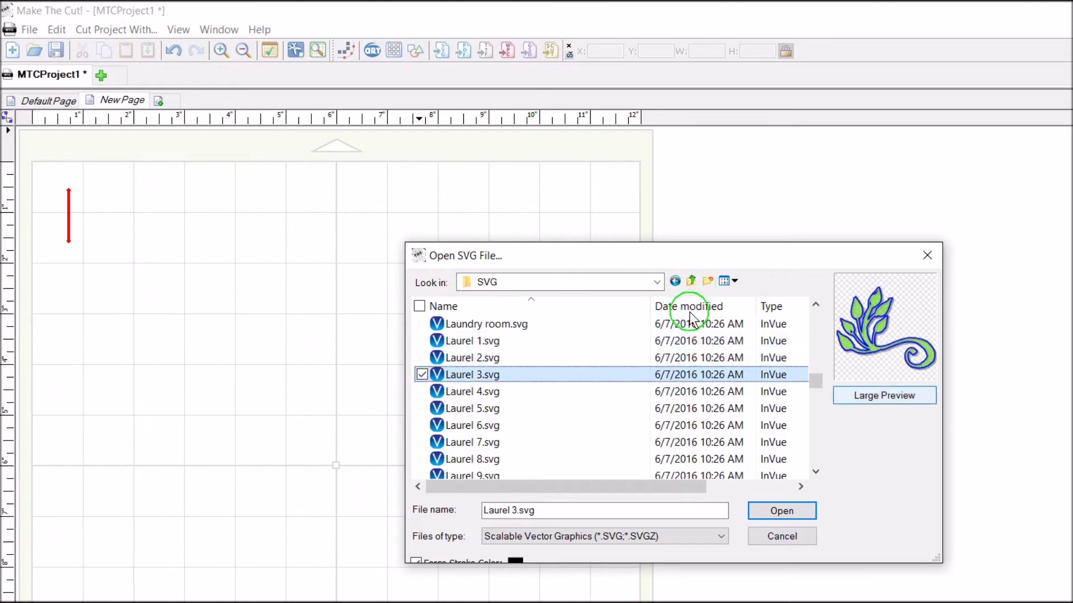
key("Down")
key("Down")
key("Down")
key("Down")
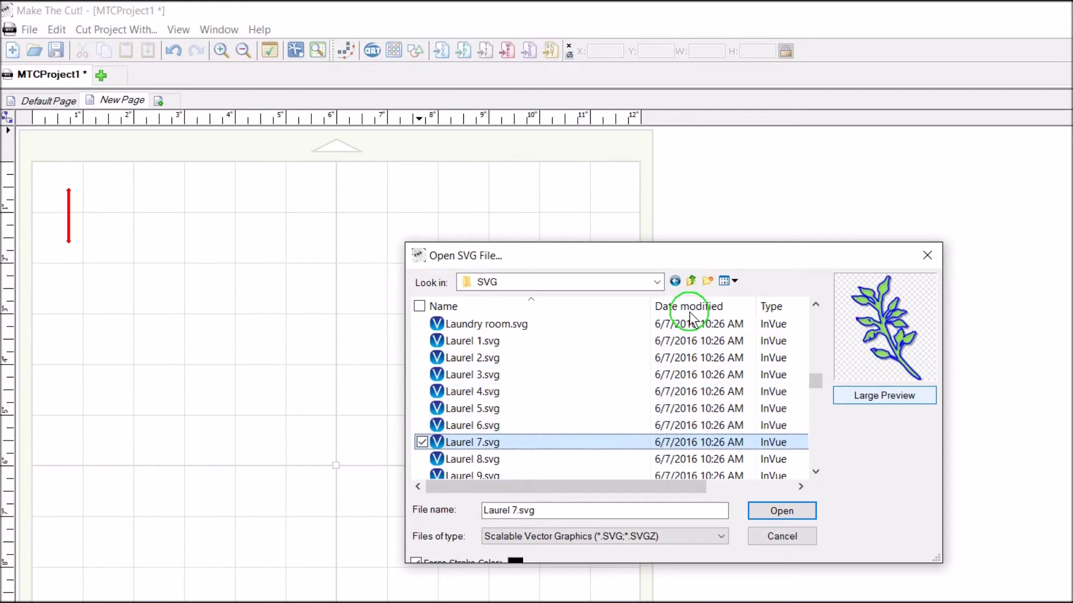
key("Down")
key("Down")
key("Down")
key("Down")
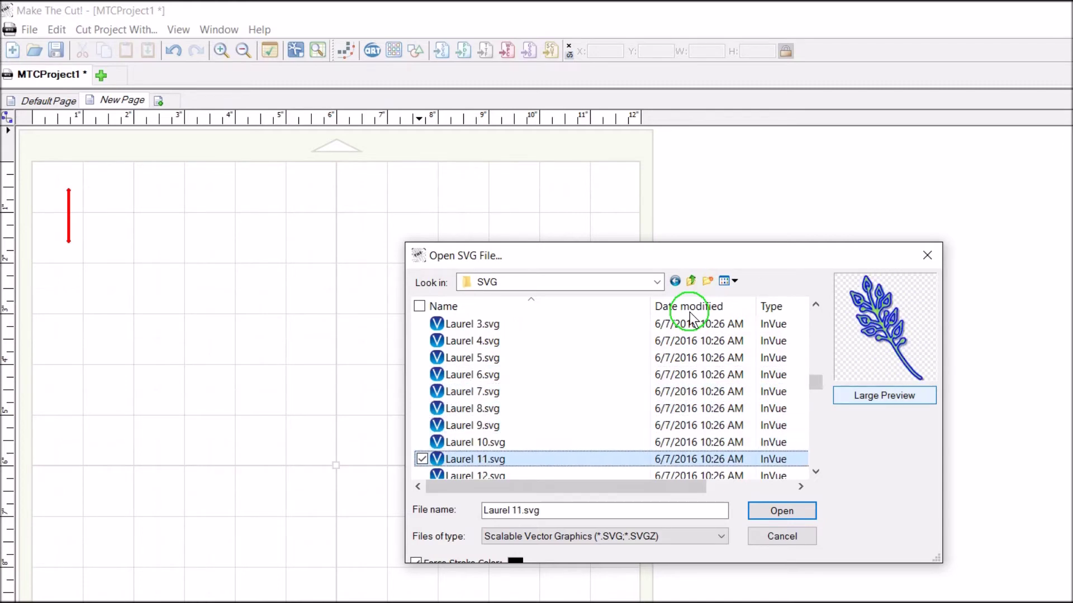
key("Down")
key("Down")
key("Down")
key("Down")
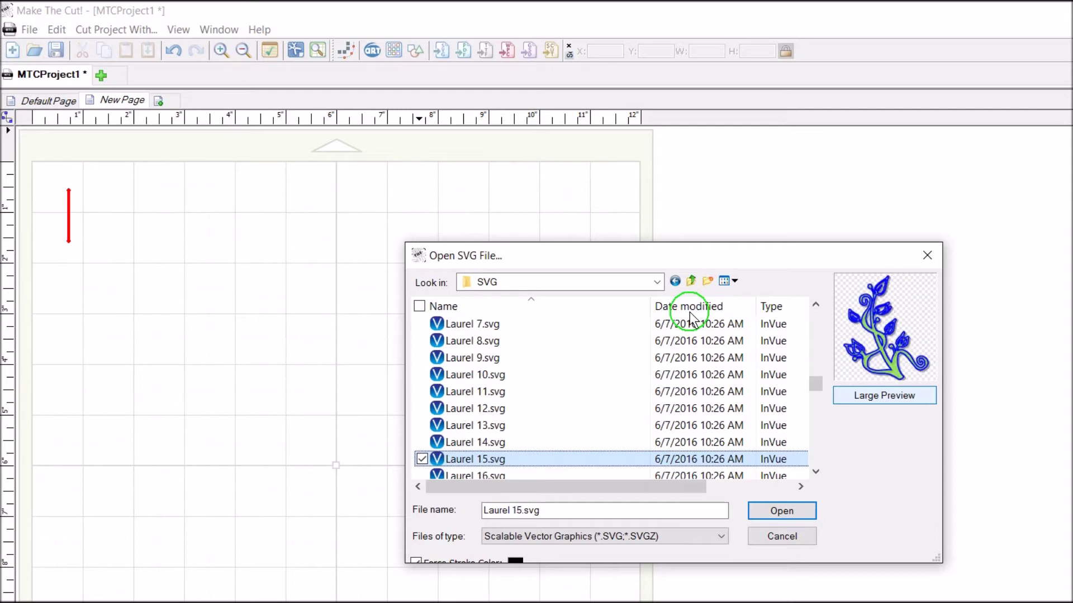
key("Down")
key("Down")
key("Down")
key("Down")
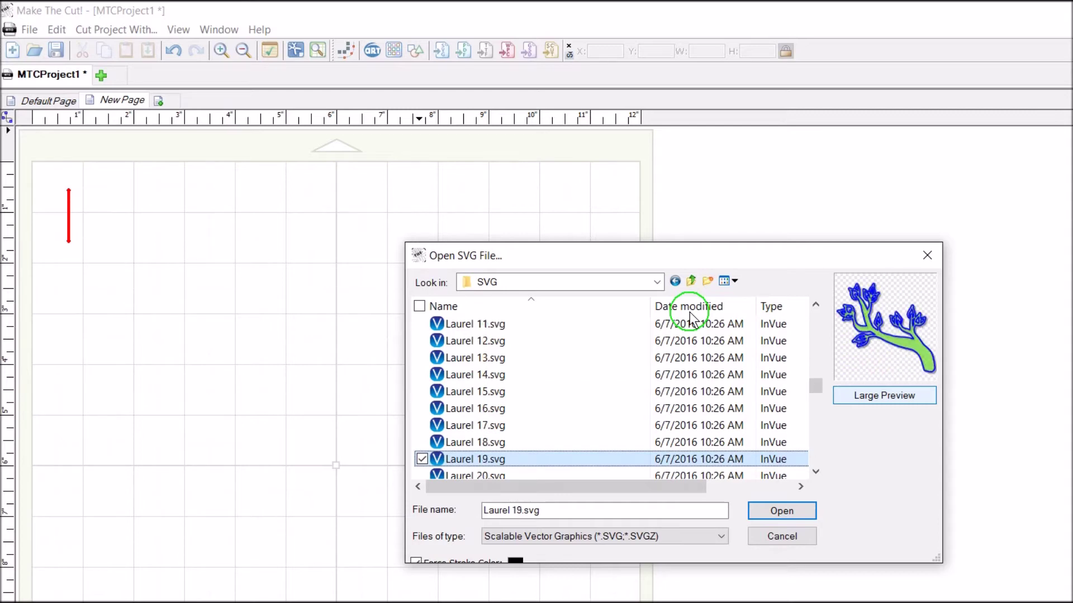
key("Down")
key("Down")
key("Down")
key("Down")
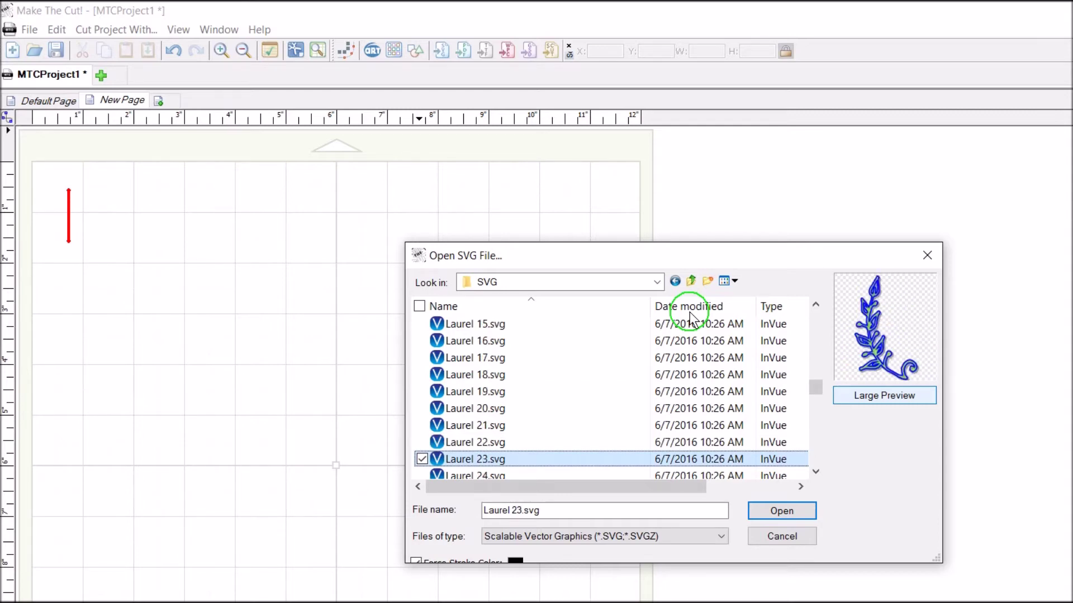
key("Down")
key("Down")
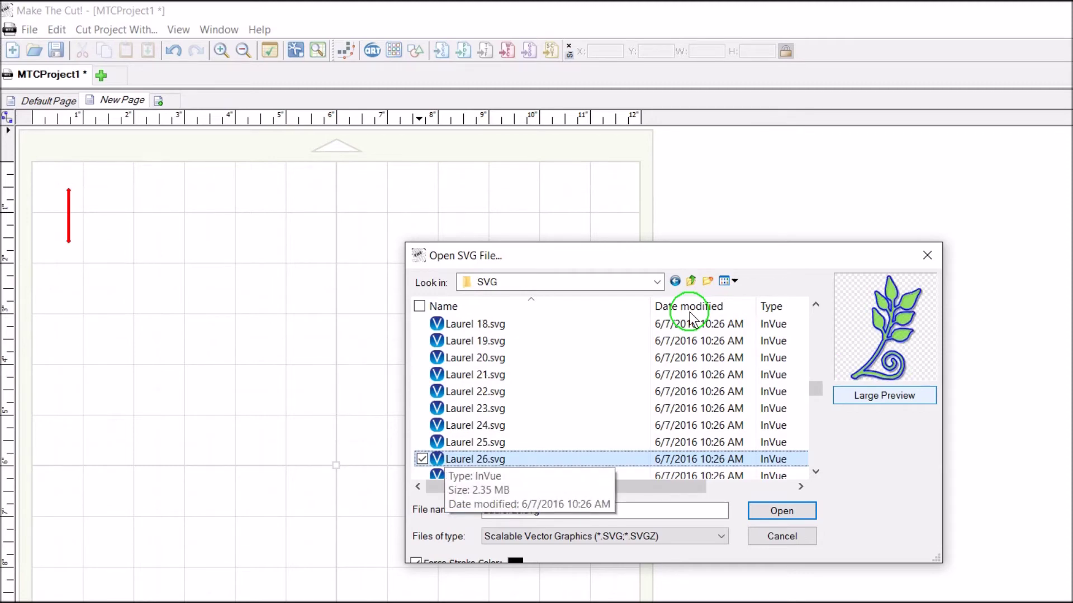
Step: Import Laurel 25.svg and scale the leaf branch down proportionally to about 2.85 by 4.19 inches
key("Up")
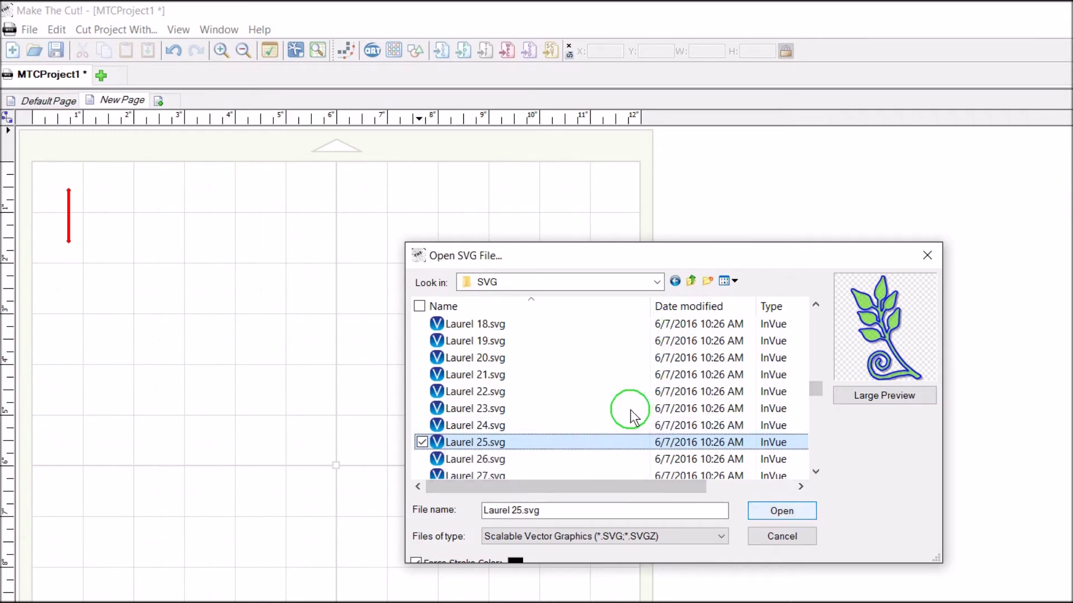
key("Return")
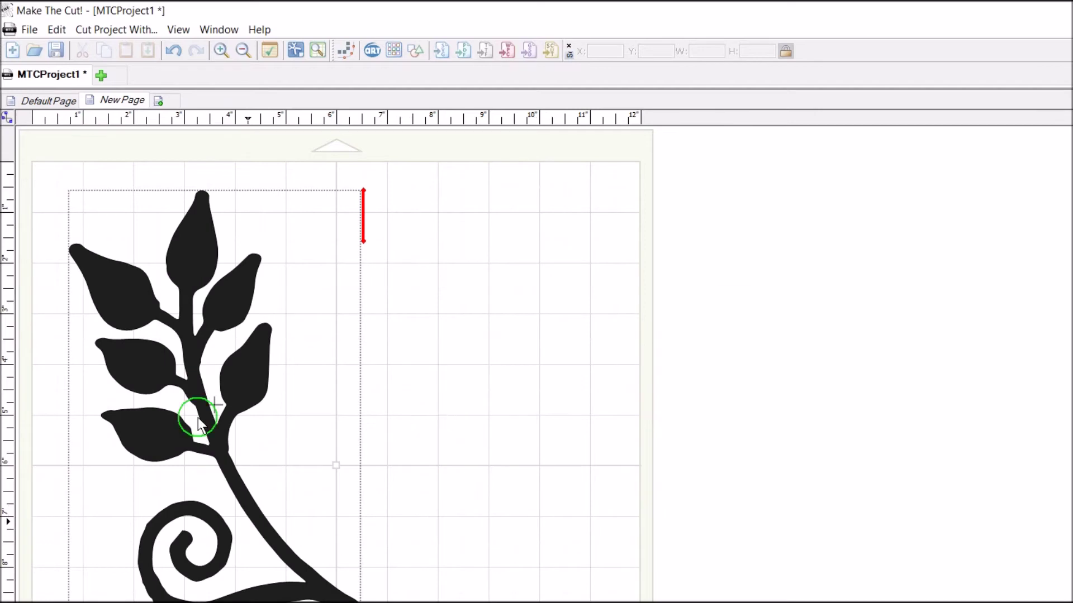
left_click(198, 425)
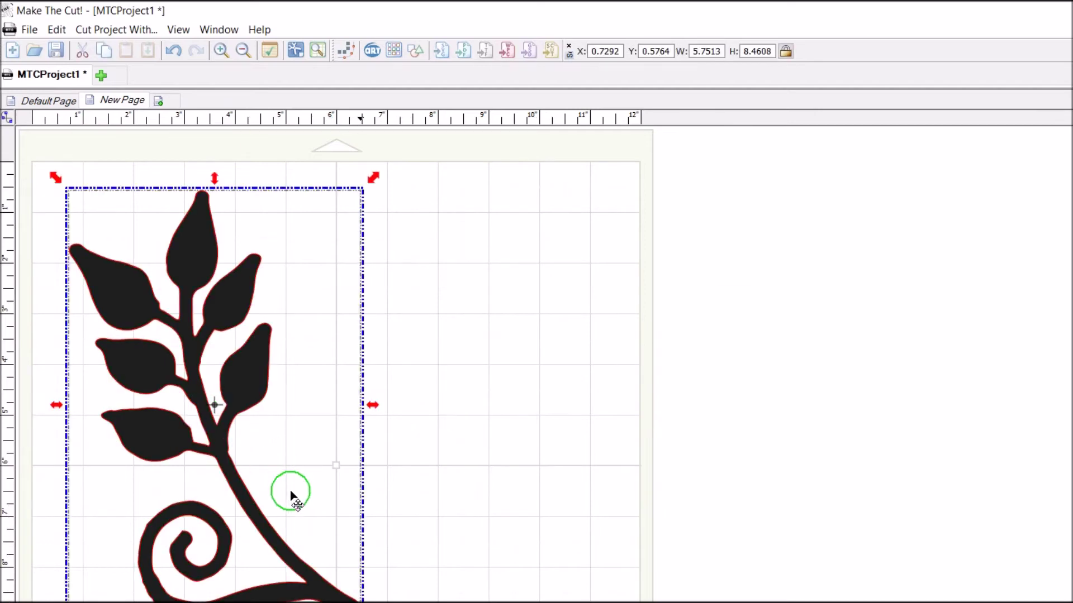
left_click_drag(301, 508, 189, 404)
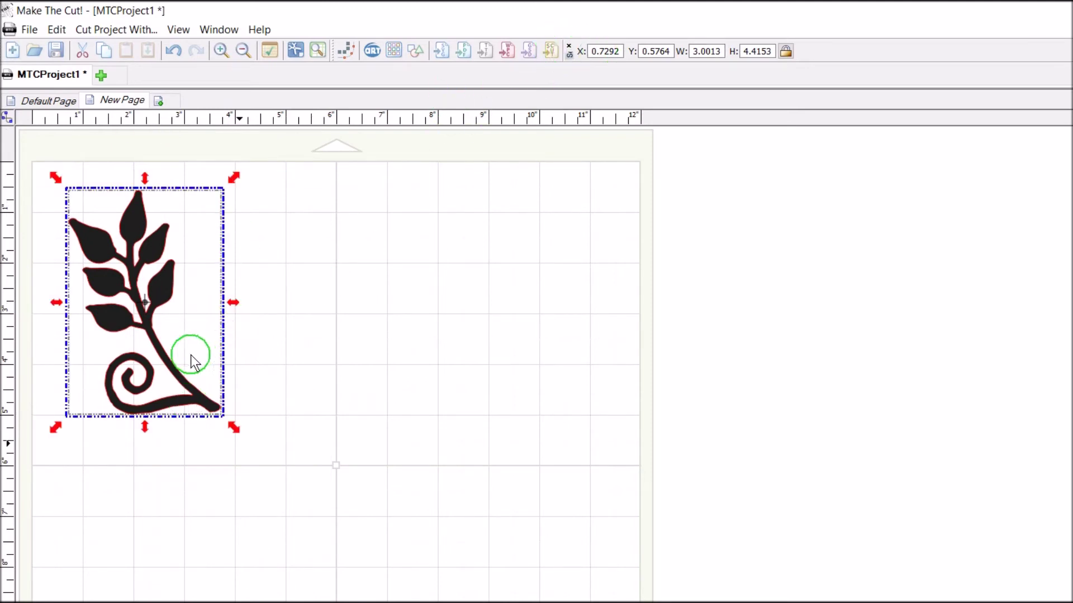
mouse_move(188, 342)
left_mouse_down()
mouse_move(210, 368)
mouse_move(182, 325)
left_mouse_up()
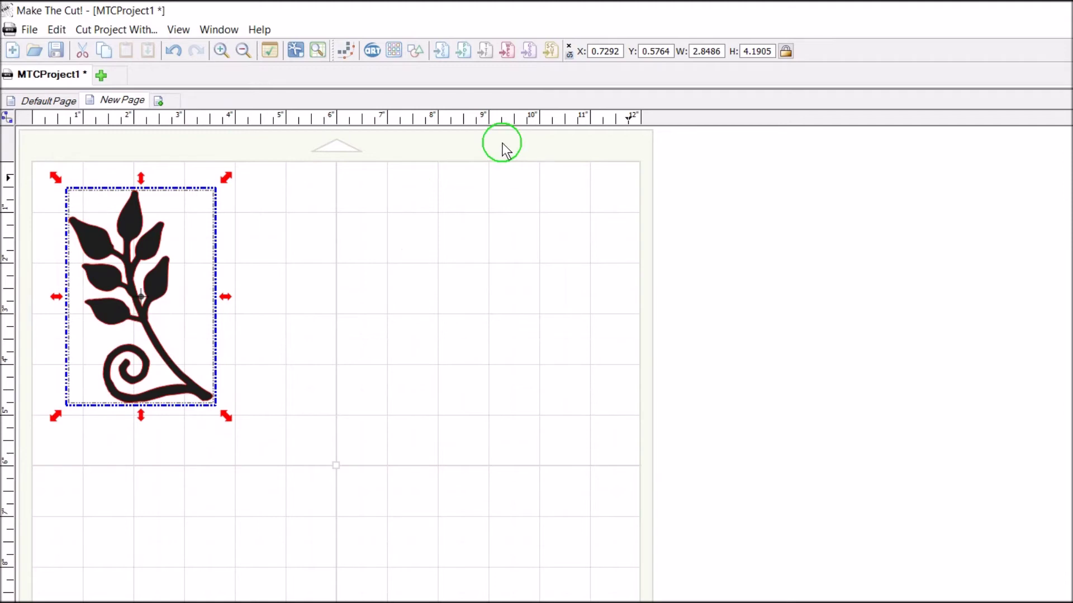
Step: Start another SVG import and browse the SVG folder's file list to the last of the Laurel graphics
left_click(353, 46)
left_click(353, 52)
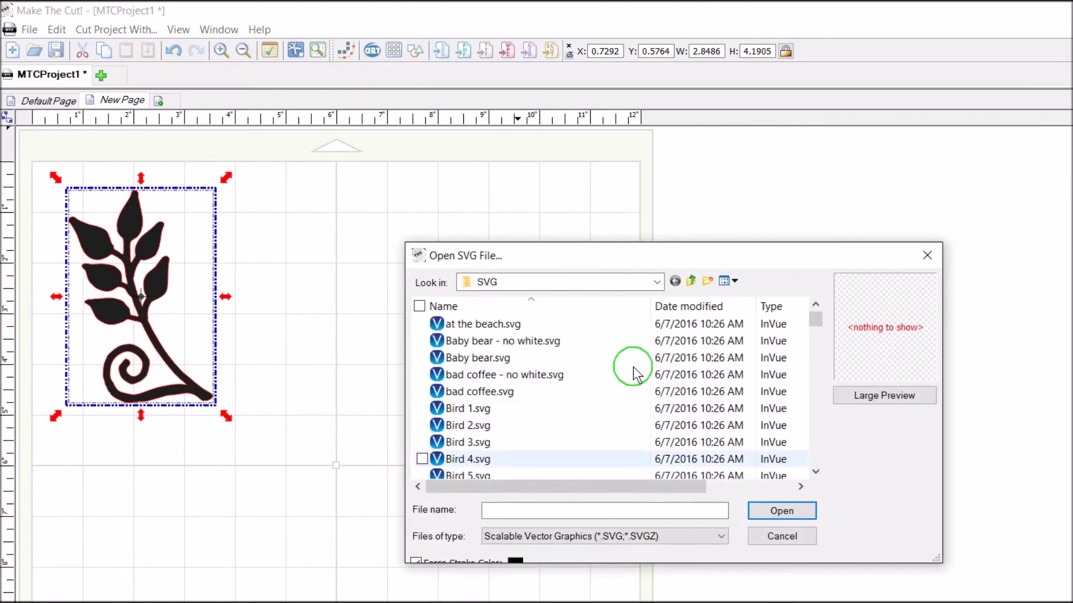
scroll(651, 279, "down", 10)
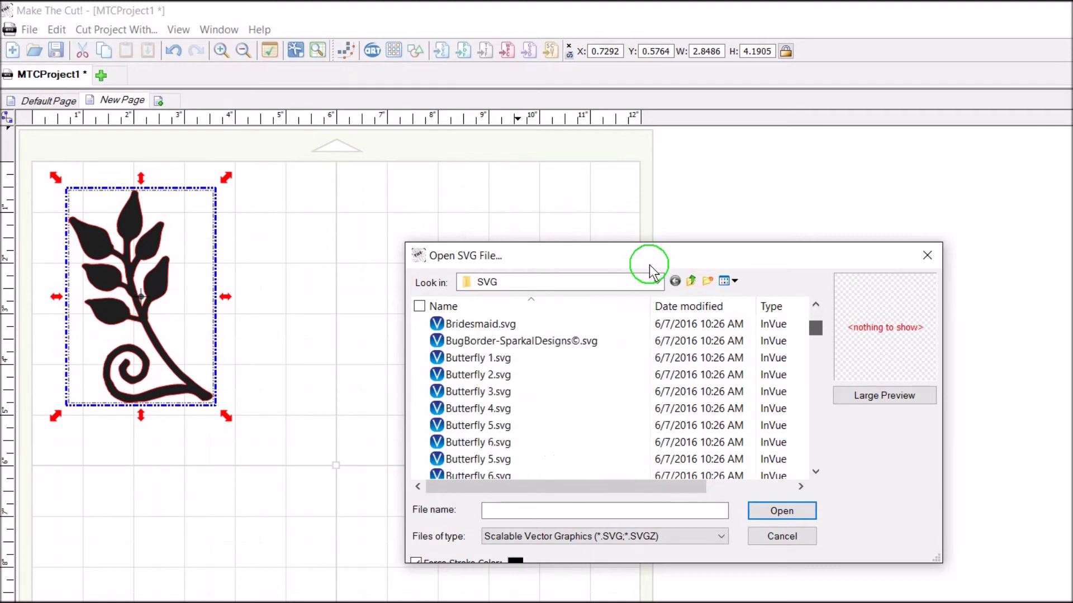
scroll(653, 277, "up", 10)
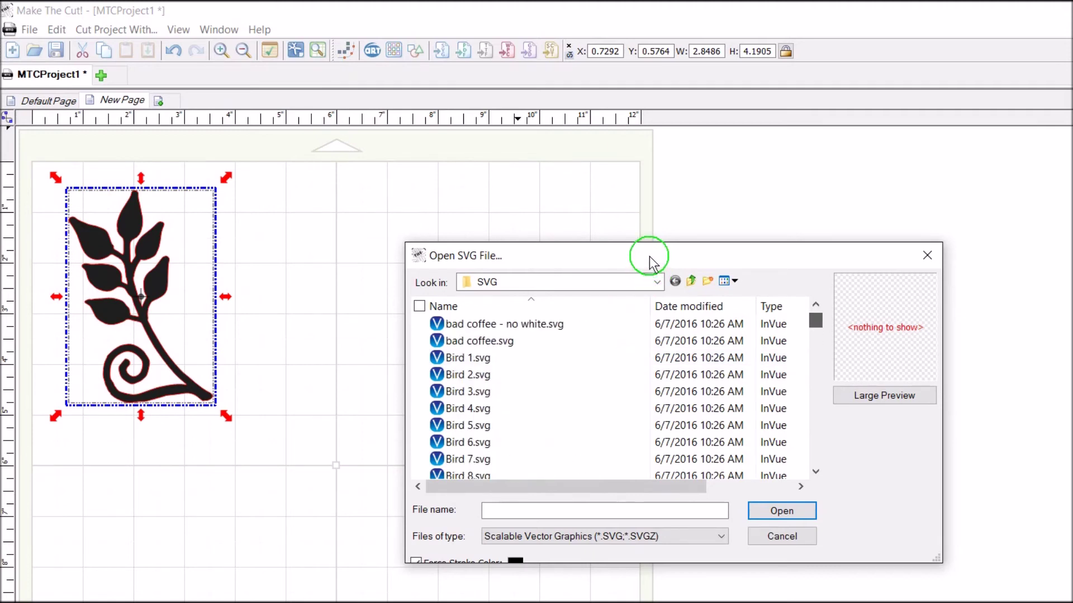
scroll(649, 262, "down", 20)
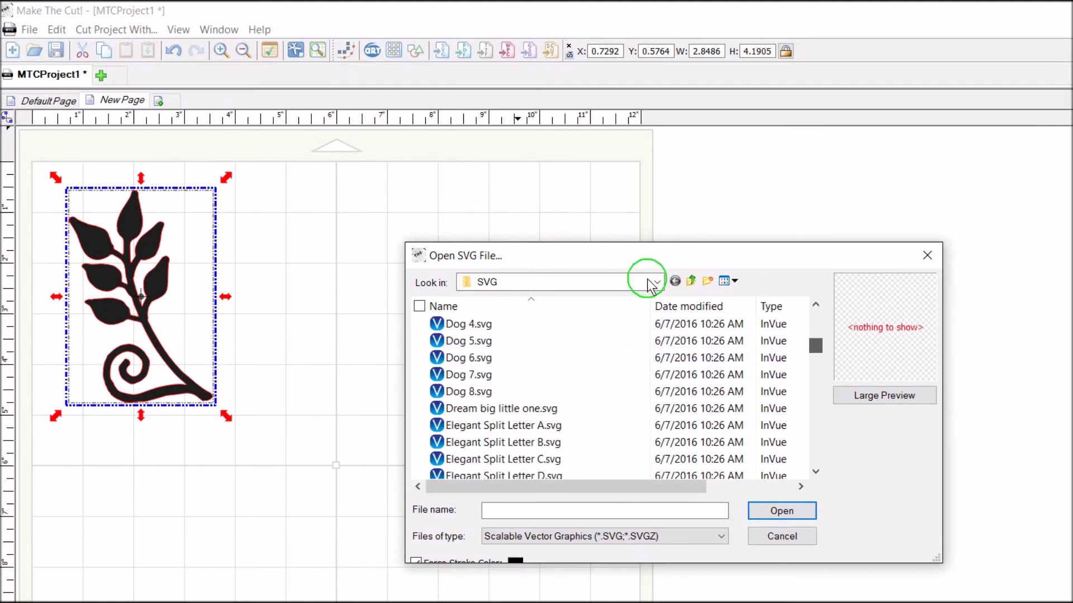
scroll(650, 290, "down", 15)
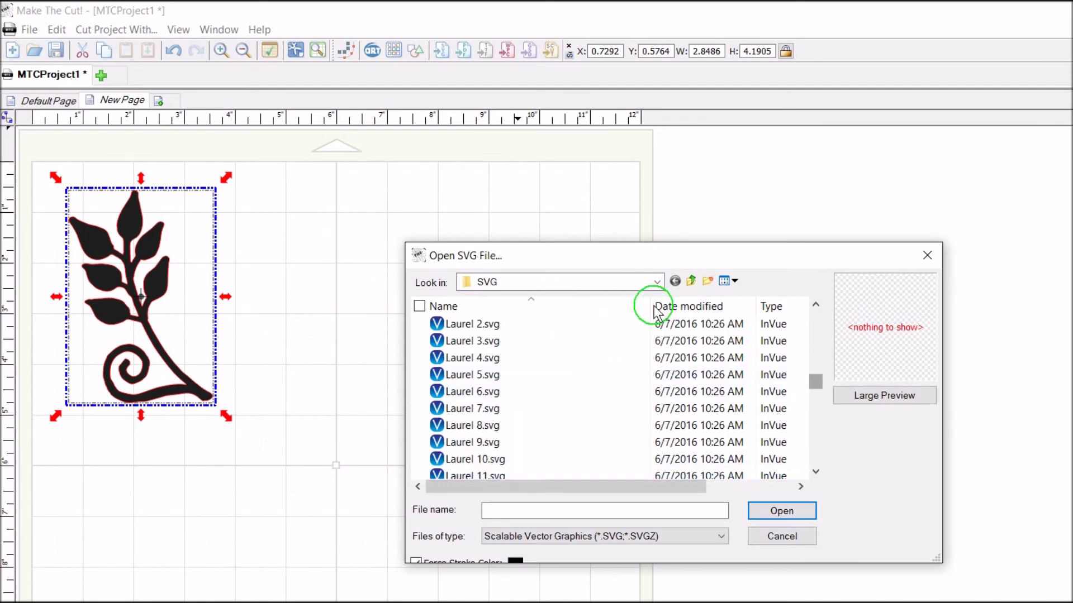
scroll(654, 314, "down", 5)
scroll(651, 327, "down", 20)
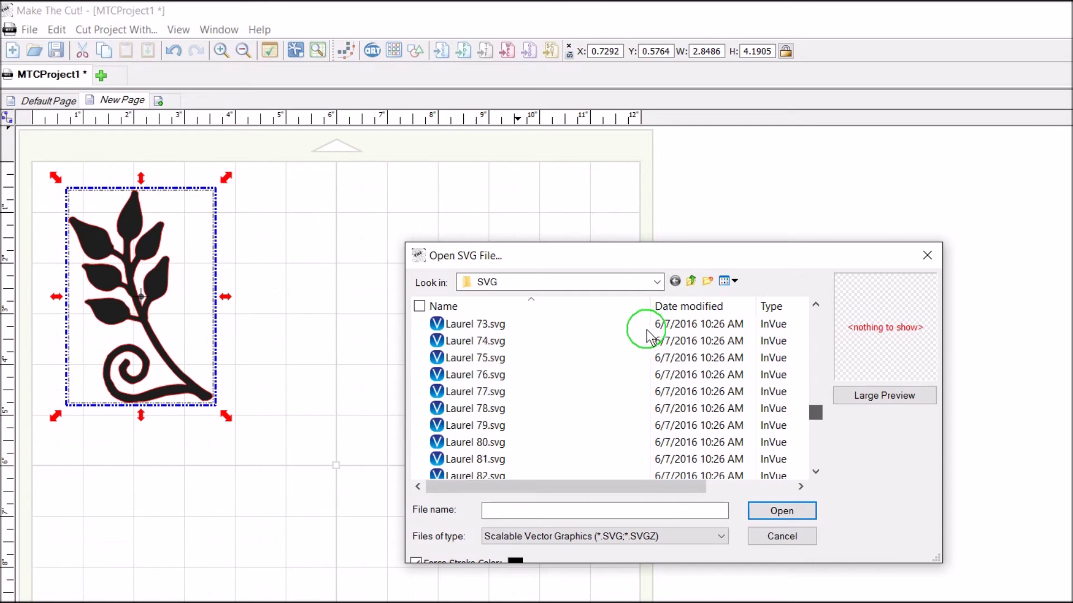
scroll(645, 335, "down", 5)
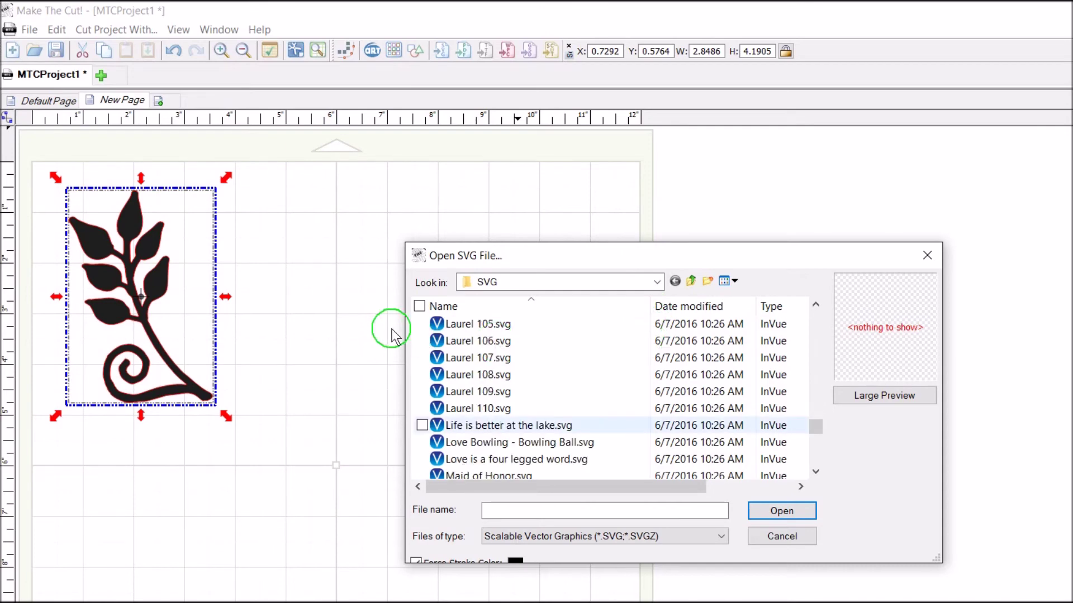
Step: Preview the Laurel designs one after another in reverse order, from Laurel 110.svg back to Laurel 97.svg
left_click(482, 408)
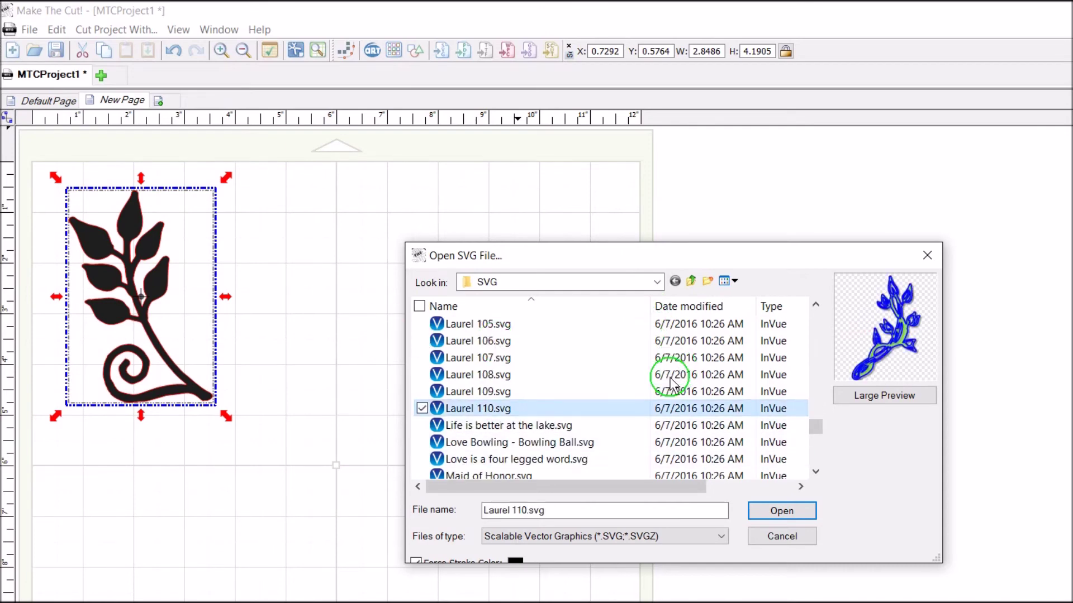
key("Up")
key("Up")
key("Up")
key("Up")
key("Up")
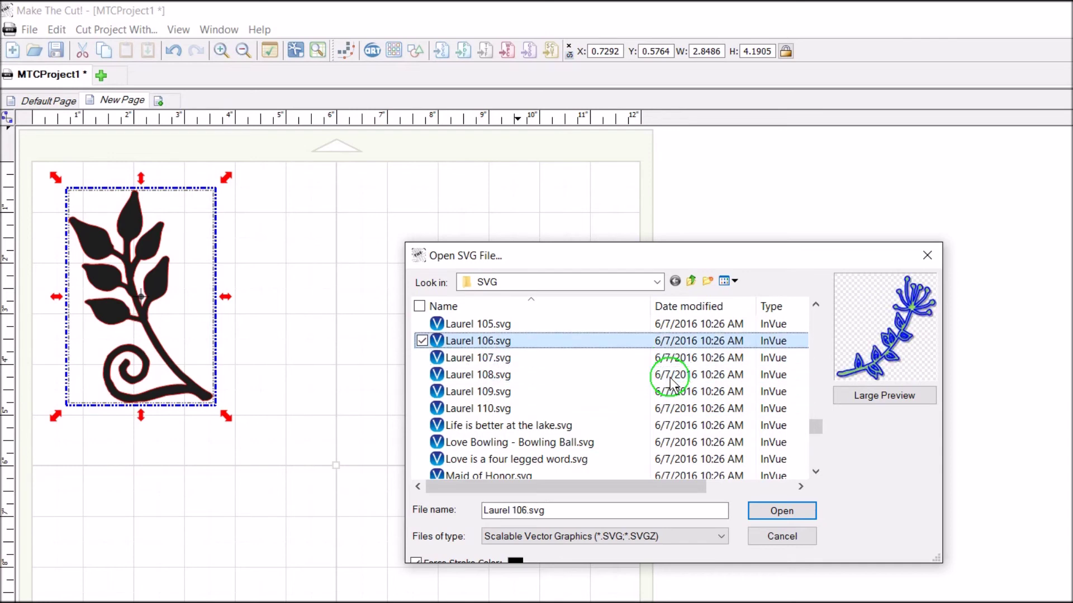
key("Up")
key("Up")
key("Up")
key("Up")
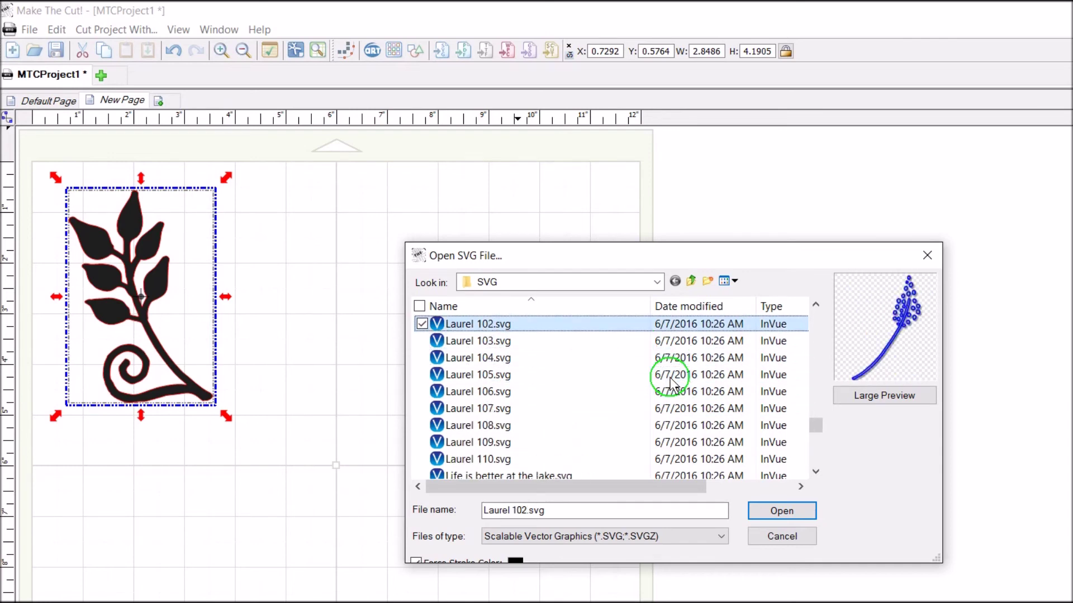
key("Up")
key("Up")
key("Up")
key("Up")
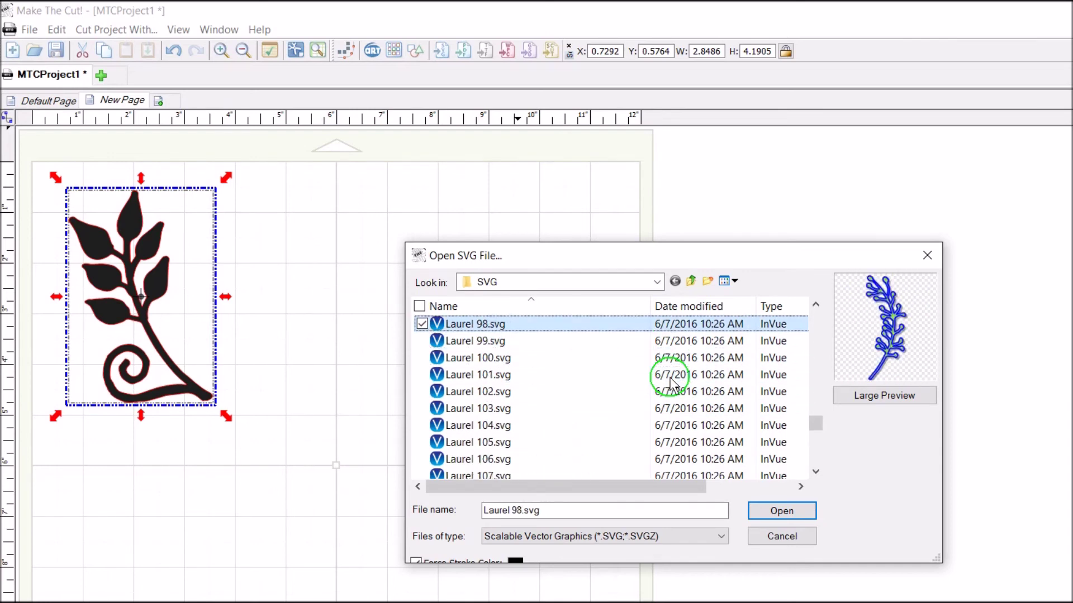
key("Down")
key("Up")
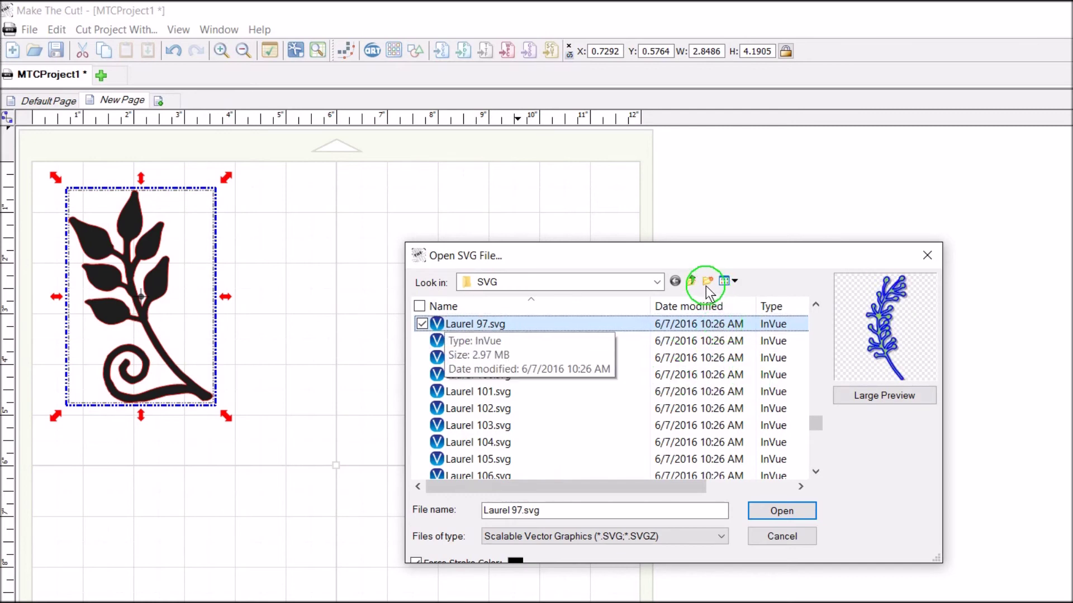
Step: Check Laurel 97.svg in the large preview and import it onto the mat
key("space")
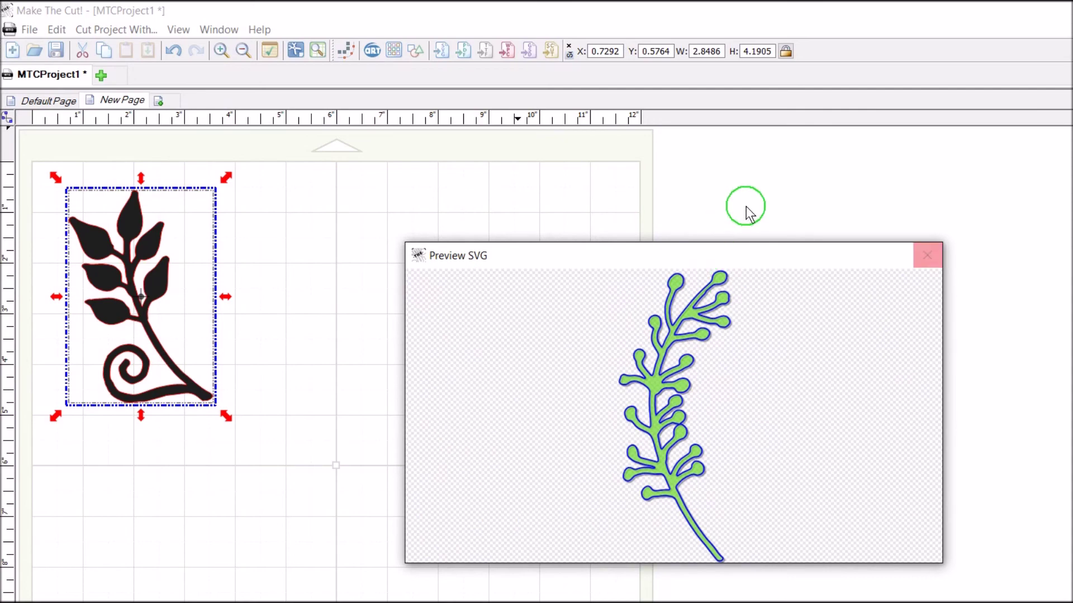
left_click(927, 255)
key("Return")
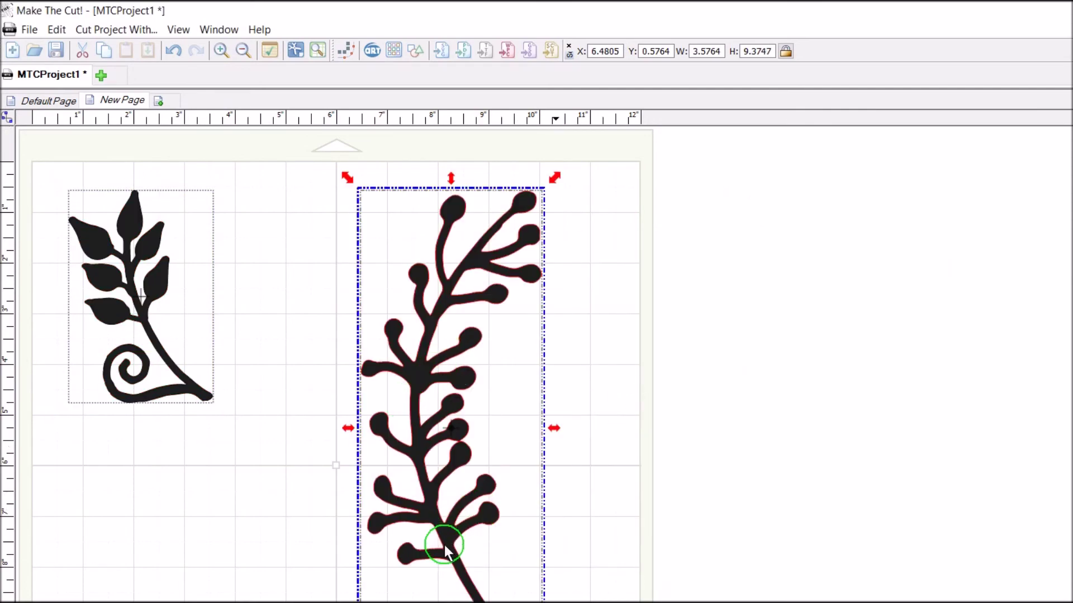
Step: Scale the berry branch down proportionally to about 2.23 by 5.84 inches and place it at about X 4.69, Y 0.23
left_click(438, 538)
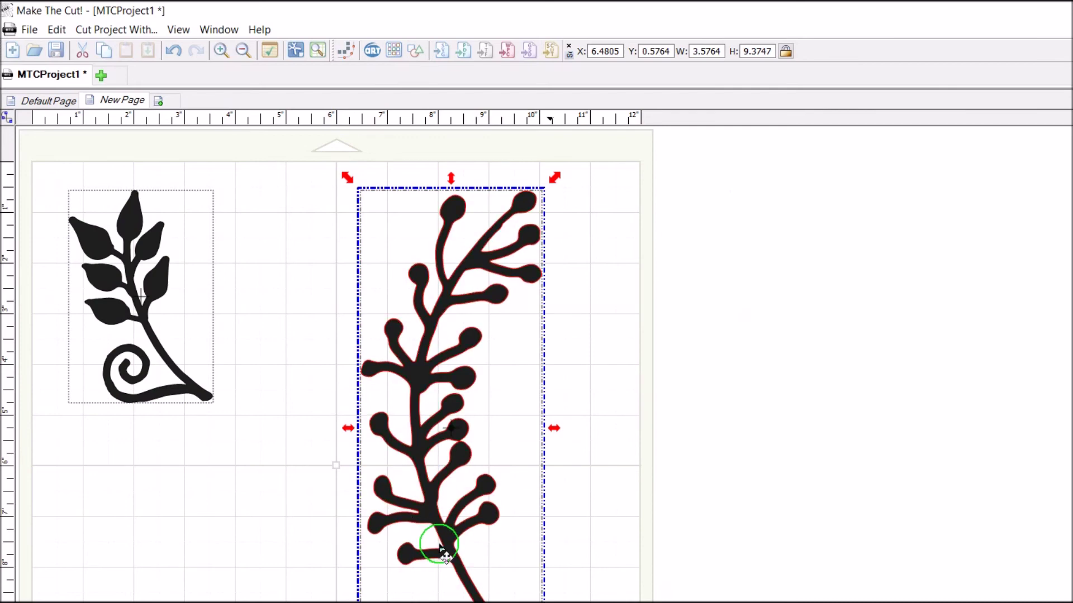
left_click_drag(446, 541, 396, 465)
left_click_drag(327, 338, 259, 320)
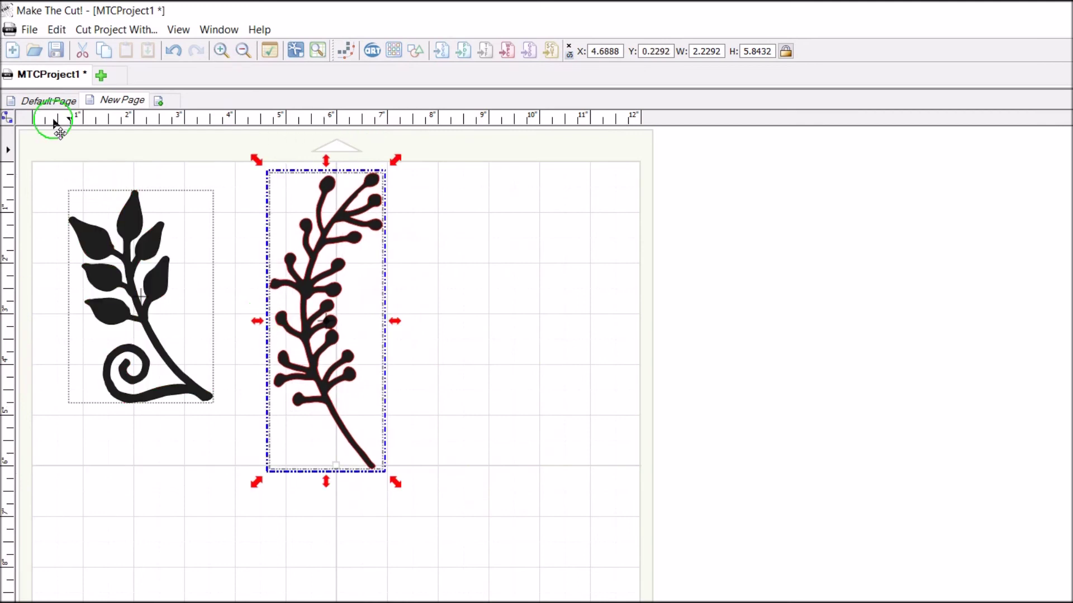
Step: Start saving the project and choose the Desktop as the save location
left_click(29, 29)
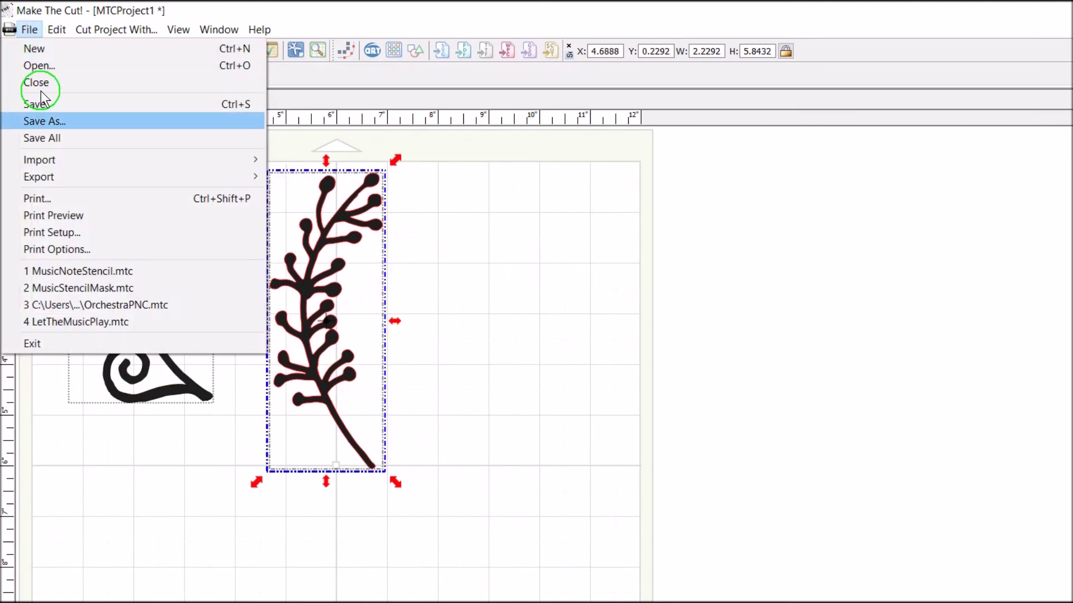
left_click(41, 101)
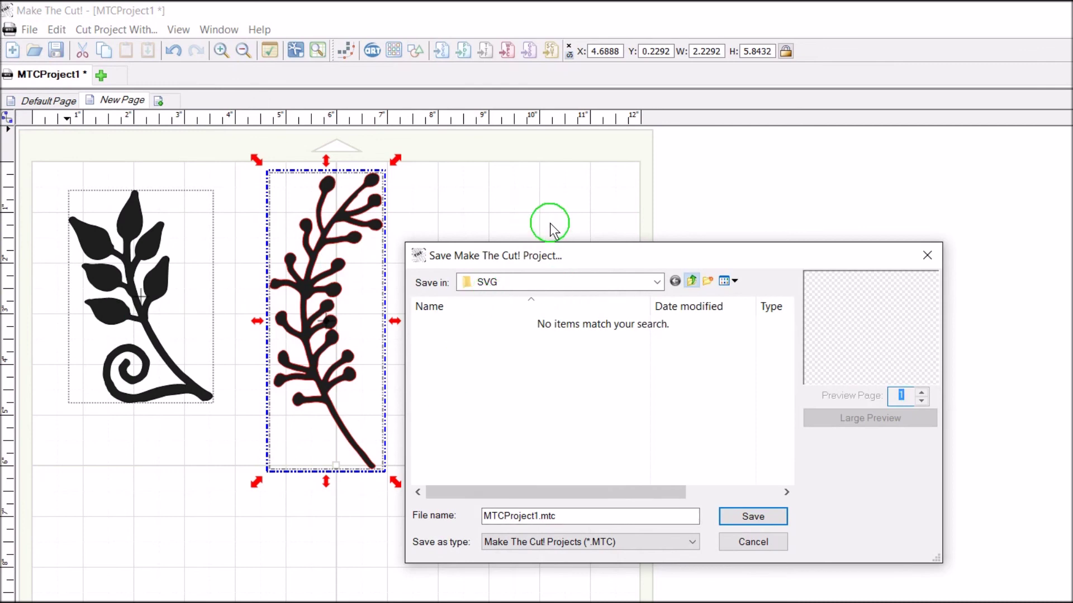
key("BackSpace")
key("BackSpace")
key("BackSpace")
key("BackSpace")
key("BackSpace")
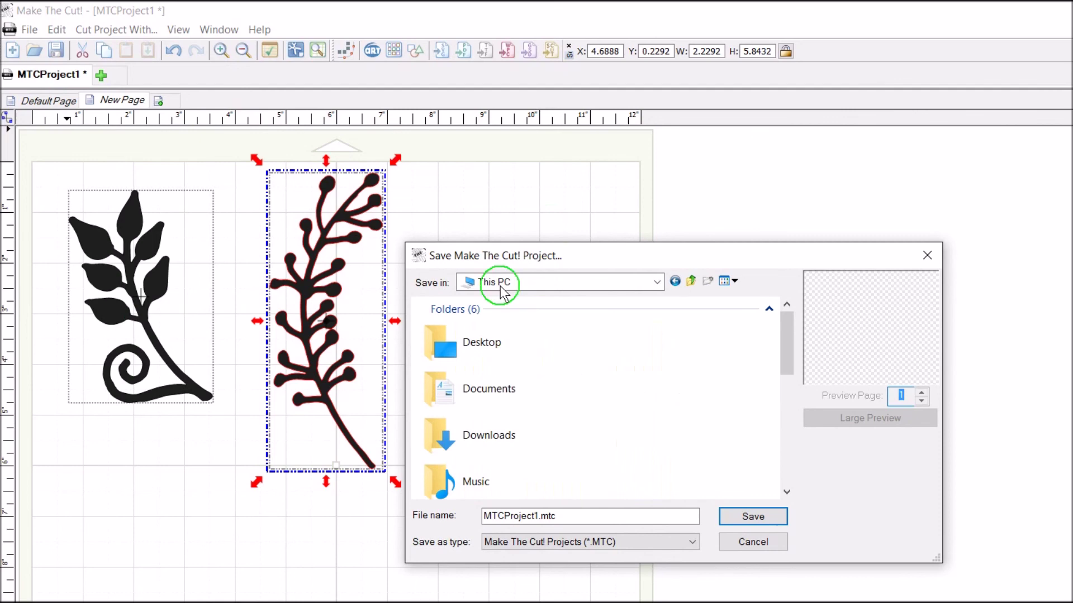
key("Return")
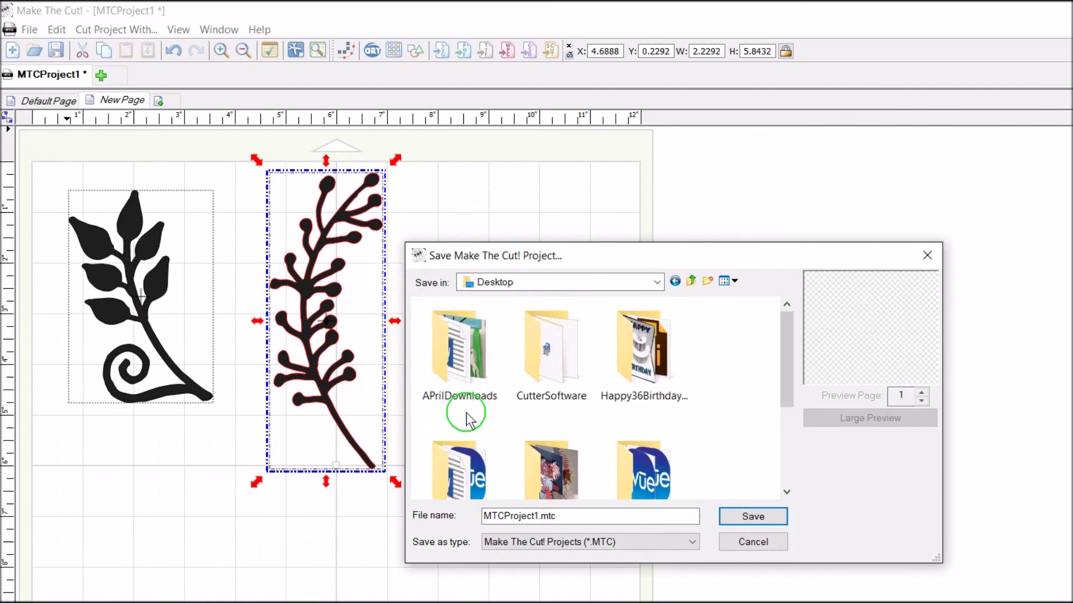
Step: Name the project file Lauren and save it as a Make The Cut! project
left_click_drag(423, 414, 319, 406)
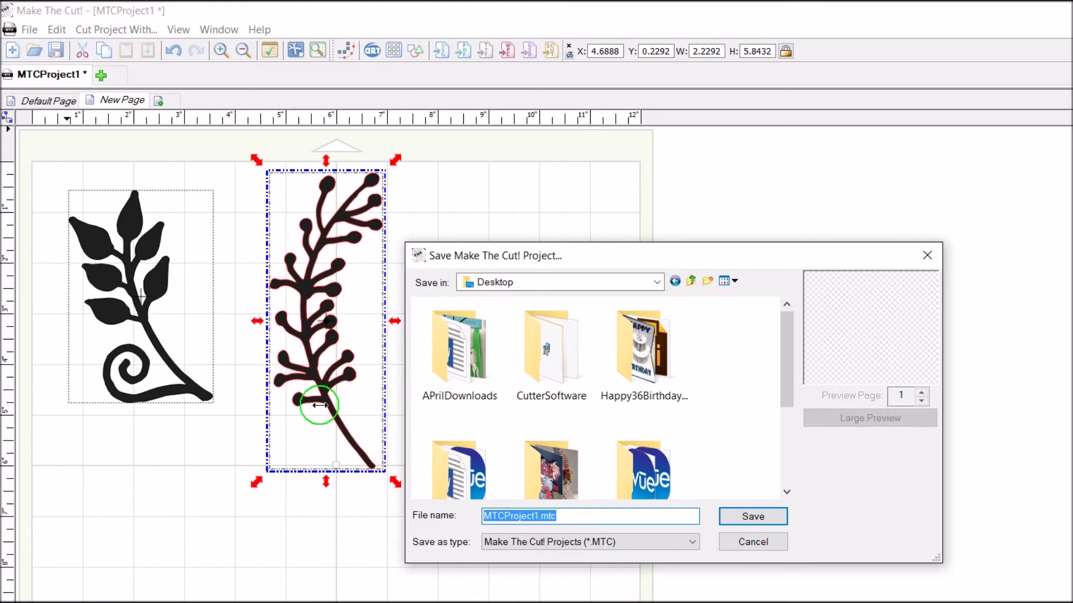
type("zlsu")
key("BackSpace")
key("BackSpace")
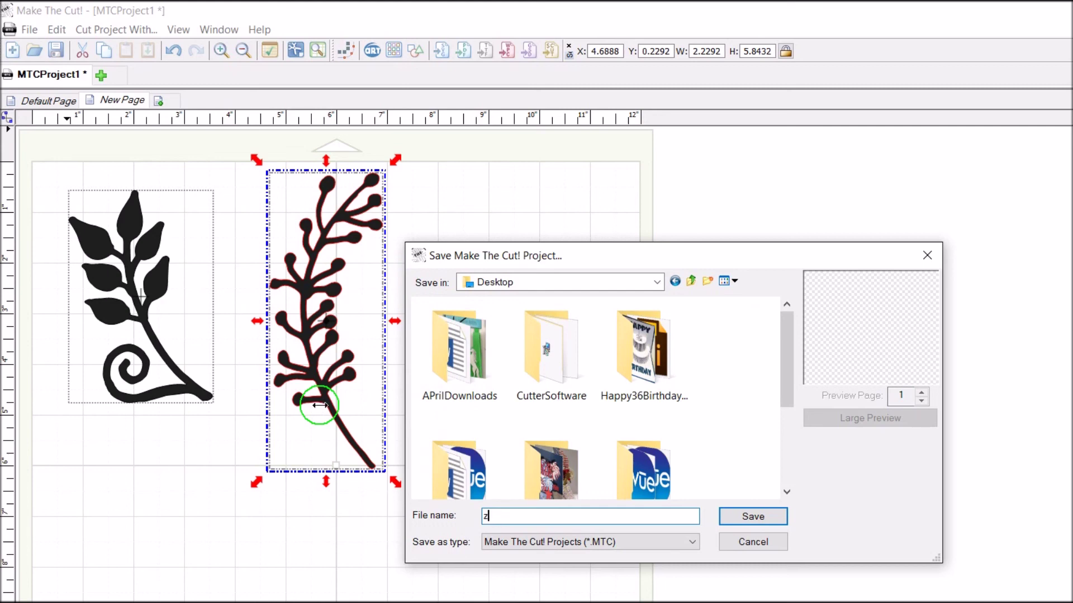
type("Lauren")
key("Return")
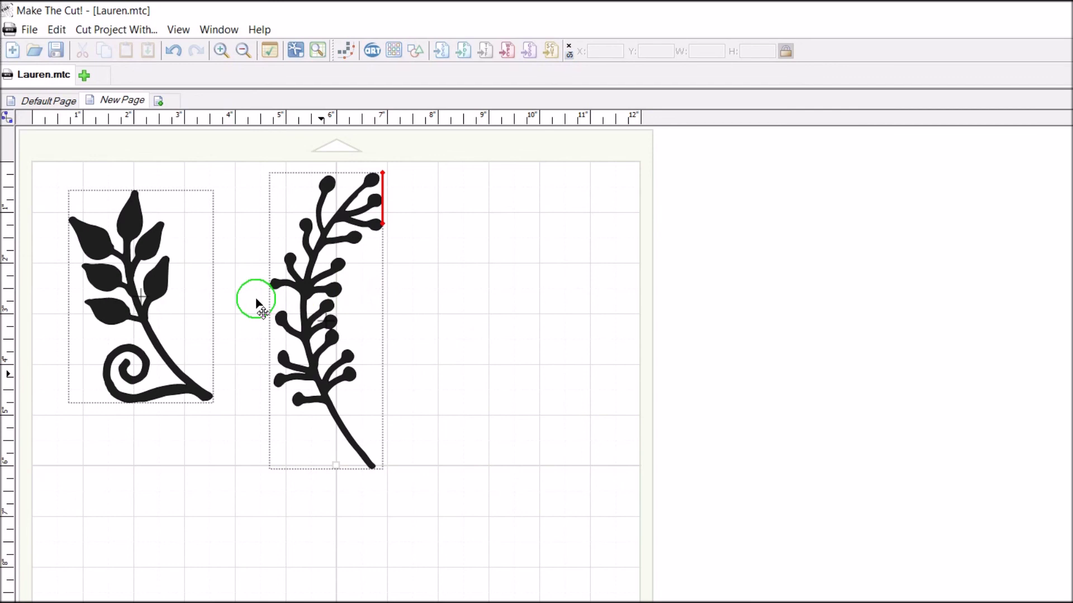
Step: Move the berry branch closer to the leaf branch, to about X 3.93, Y 0.56, and deselect it
left_click_drag(258, 301, 215, 318)
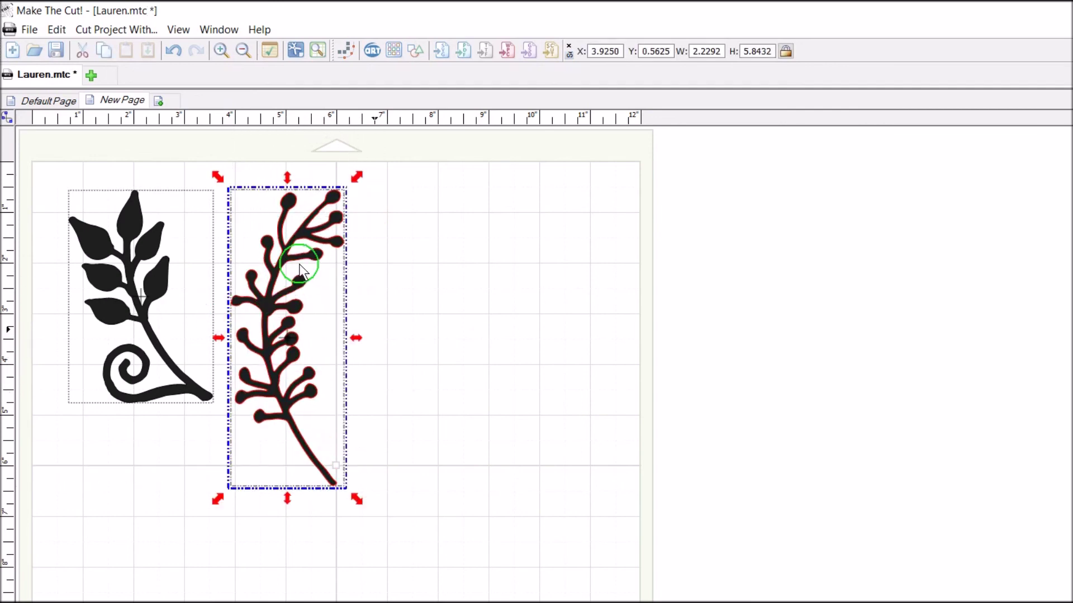
left_click(304, 259)
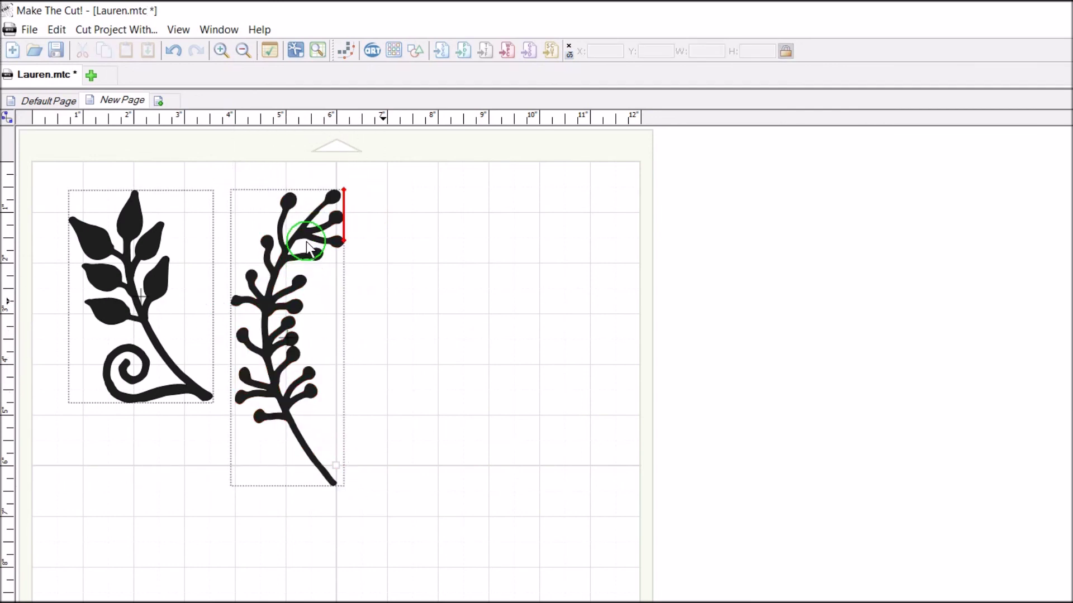